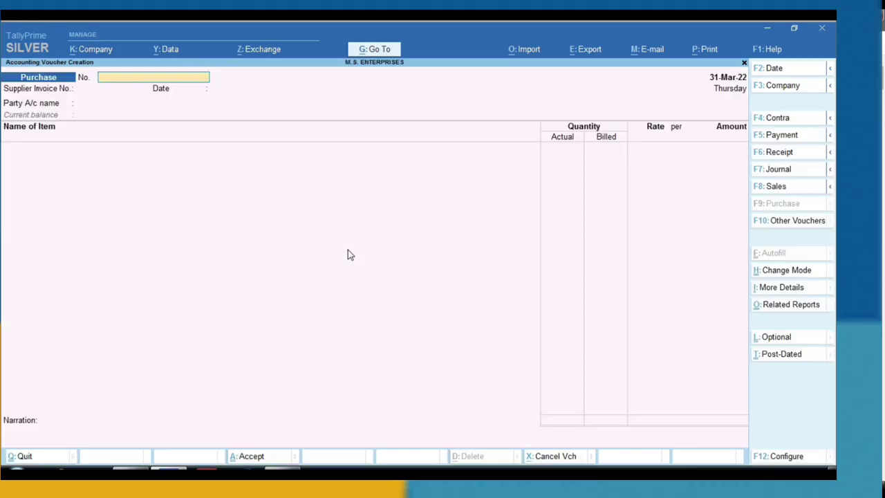
Cycle voucher creation from Purchase through Journal and Credit Note and return it to Purchase
key(F7)
key(F9)
key(ctrl+F8)
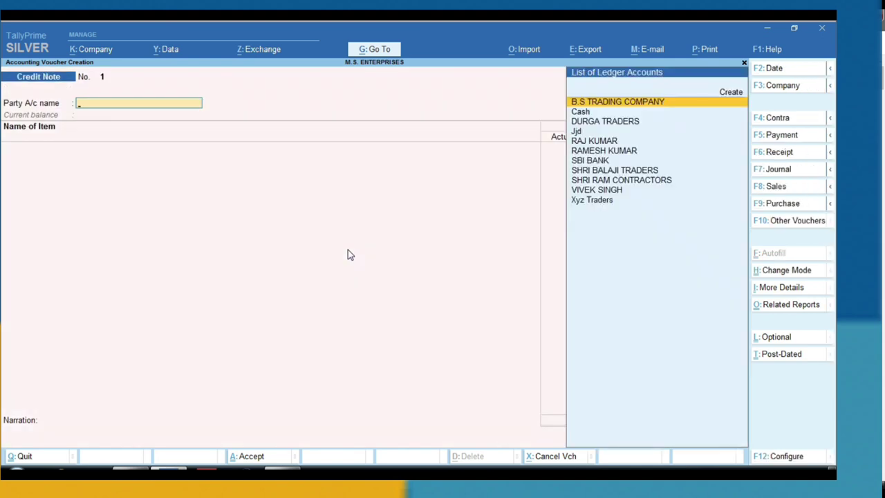
key(alt+F7)
key(F9)
Change the Purchase voucher's entry mode to the one that lists Particulars instead of Name of Item
key(ctrl+h)
key(Down)
key(Return)
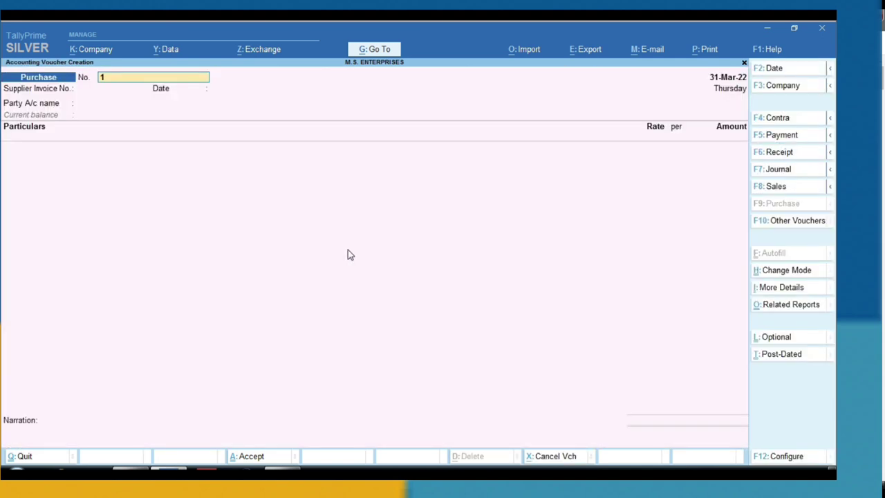
key(ctrl+j)
key(Up)
key(Return)
key(Escape)
key(Return)
key(ctrl+i)
key(Down)
key(Return)
text(k,flgfgk)
key(Return)
key(Escape)
Open the ledger vouchers report for the Advance Tax ledger
key(alt+g)
key(Return)
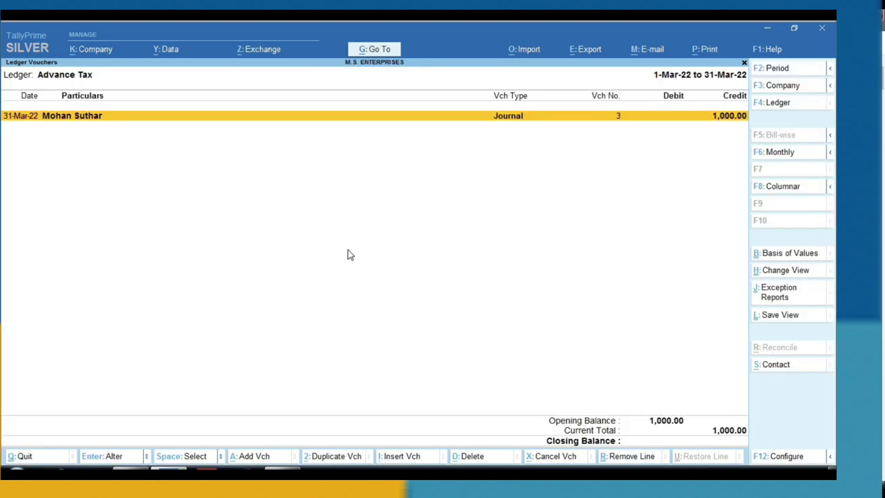
key(alt+a)
key(ctrl+e)
key(F1)
key(Escape)
key(Escape)
key(Escape)
key(y)
key(Escape)
key(Escape)
key(Escape)
key(n)
Open the GSTR-1 report and start a statutory adjustment journal for Decrease of Tax Liability from it
key(Return)
key(Return)
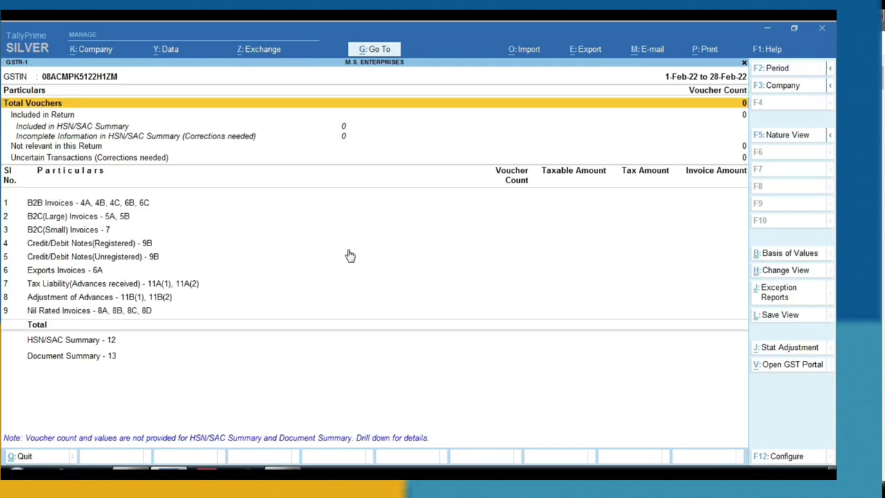
key(alt+j)
key(Return)
key(Return)
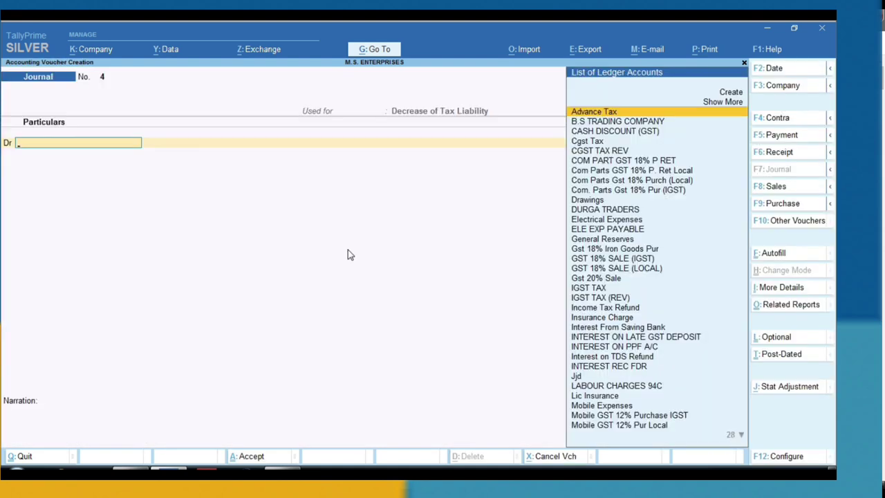
Leave the adjustment journal, open the GST portal from the GSTR-1 report and return to the report
key(Escape)
key(alt+v)
key(alt+Tab)
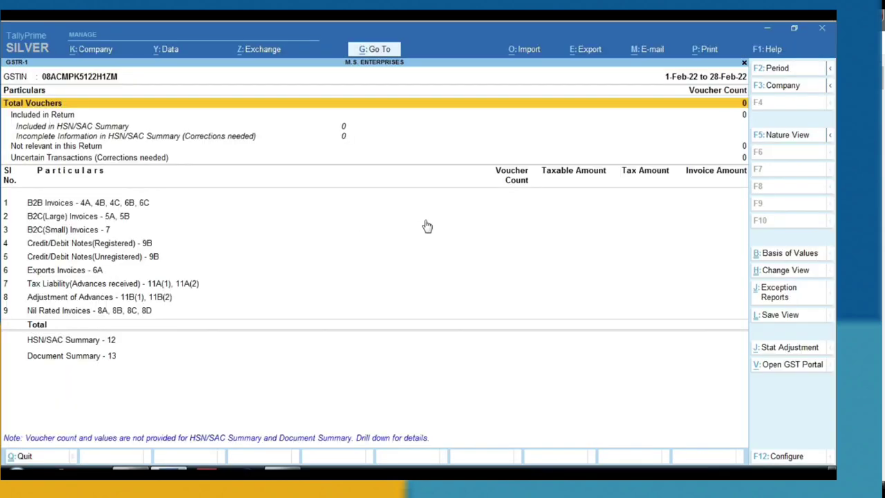
Change a basis-of-values option in the GSTR-1 report and switch the report to nature view
key(ctrl+b)
key(Down)
key(y)
key(ctrl+a)
key(F5)
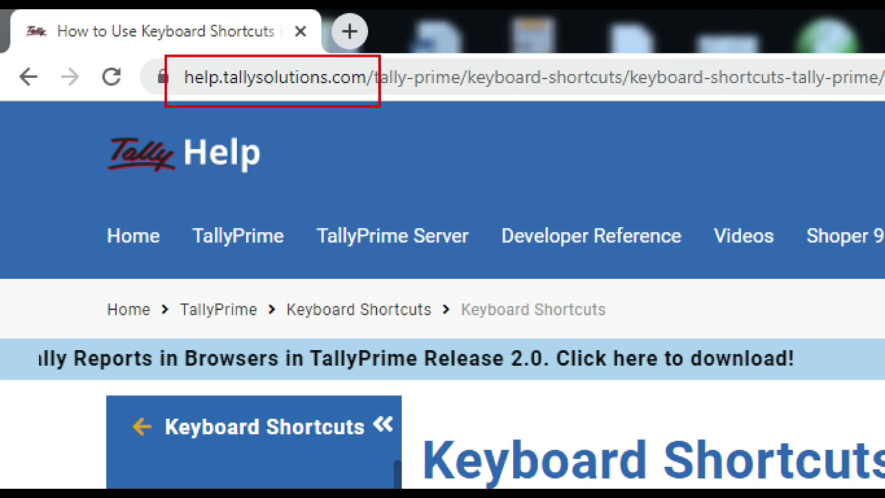
Examine the hidden-key tables for all screens, reports and vouchers on the Tally Help keyboard shortcuts page in the browser
drag(142, 399, 296, 488)
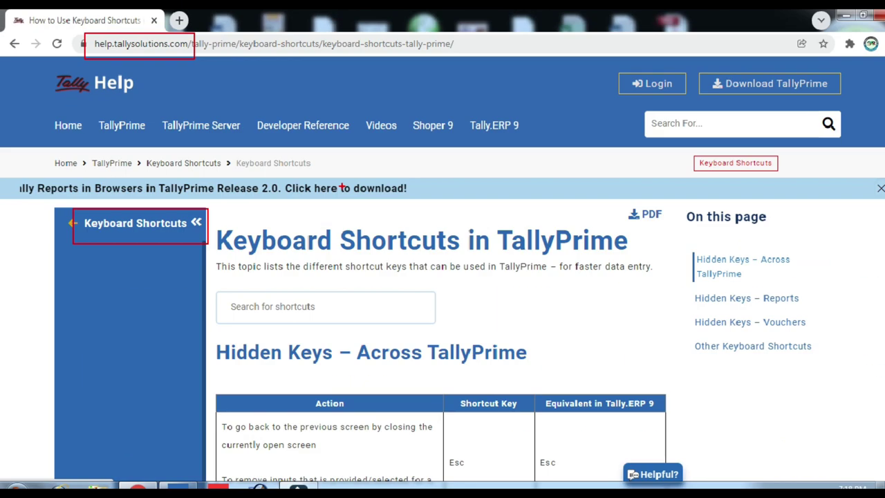
scroll(335, 182, down, 15)
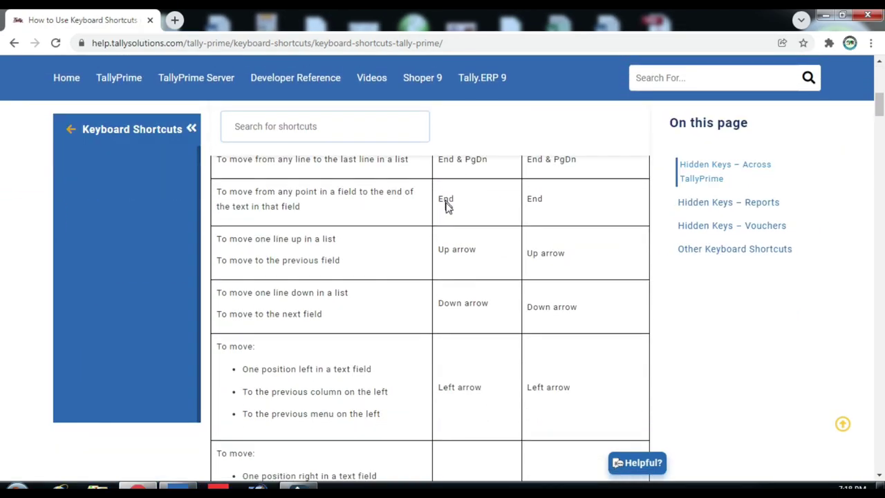
scroll(512, 297, down, 5)
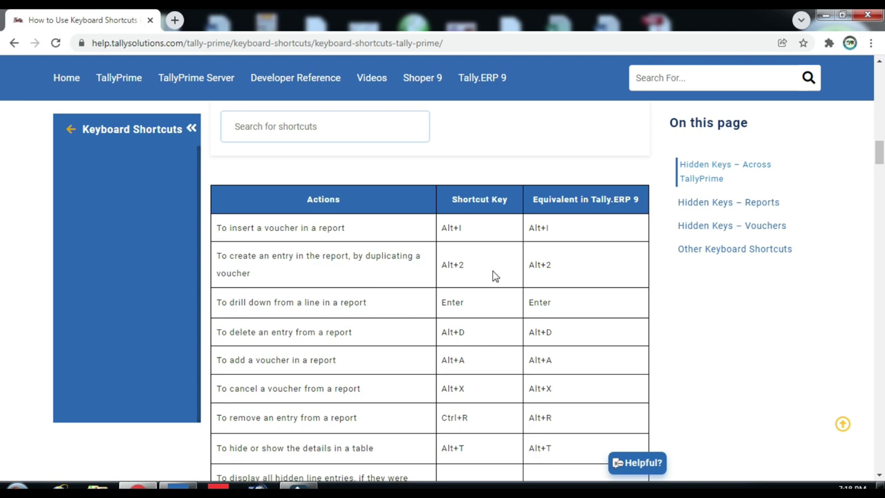
scroll(494, 280, down, 10)
scroll(492, 305, down, 5)
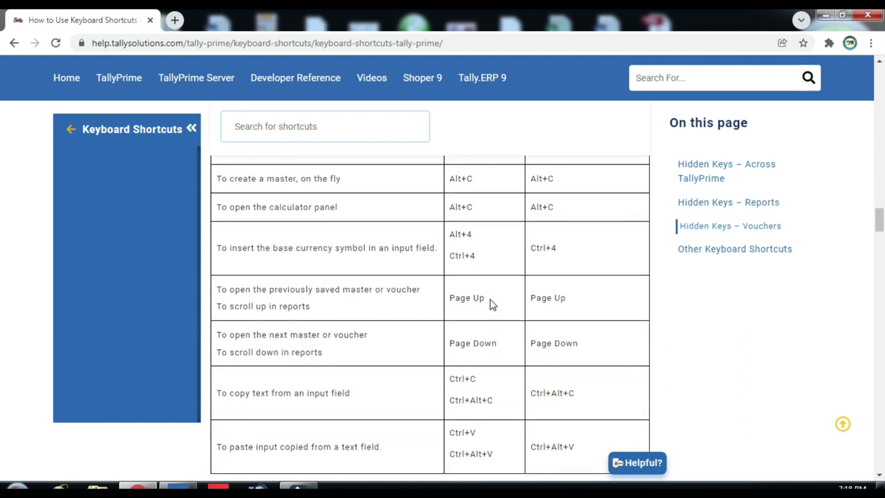
scroll(490, 304, up, 20)
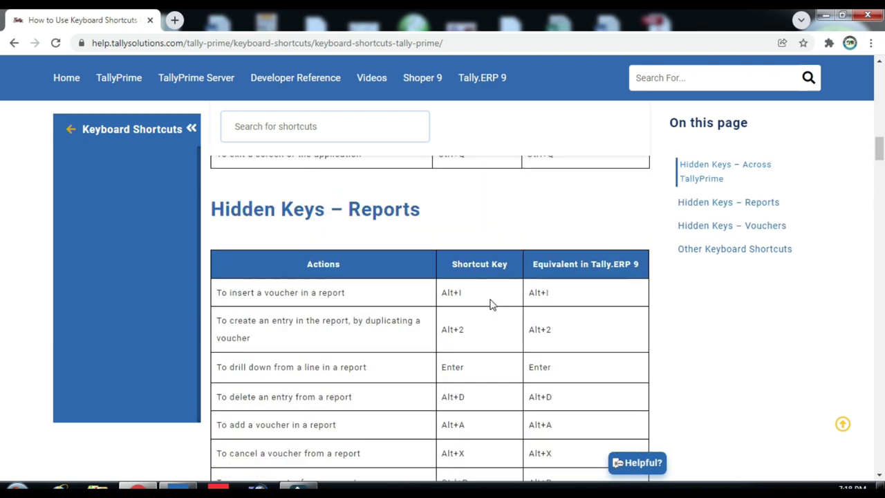
scroll(491, 305, up, 5)
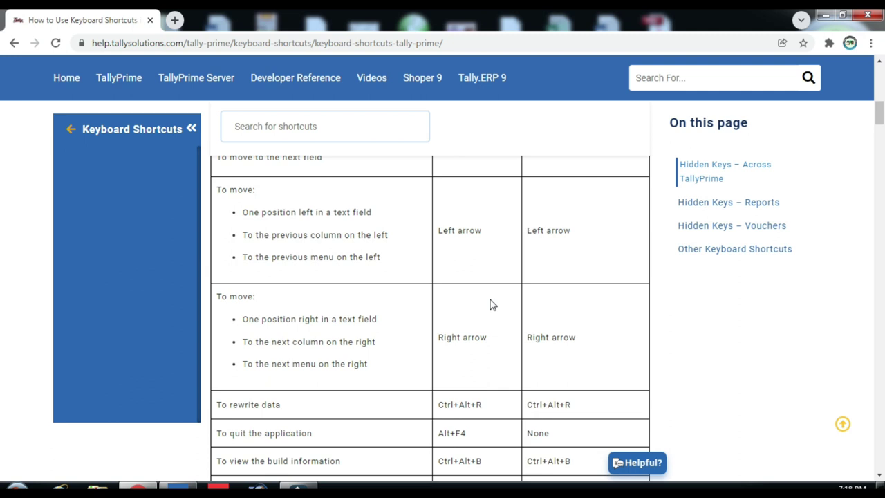
scroll(491, 304, up, 10)
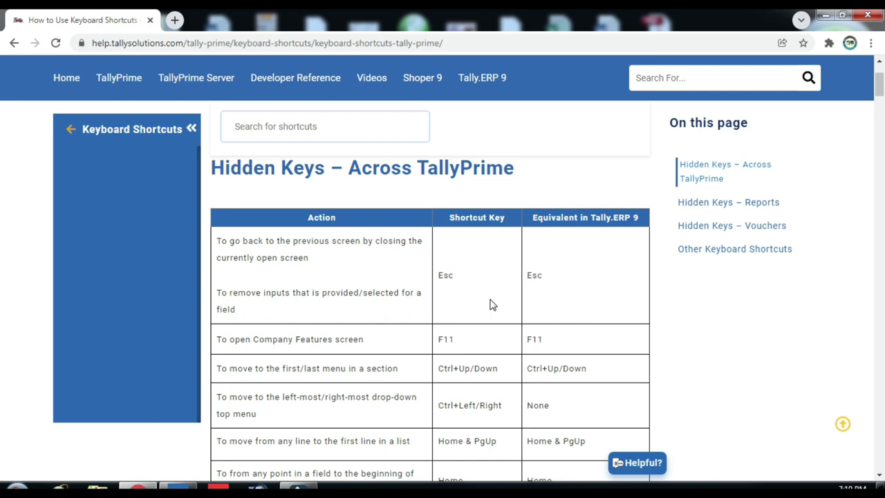
Switch from the browser help page to TallyPrime and examine the highlighted letters in the Gateway of Tally
click(190, 486)
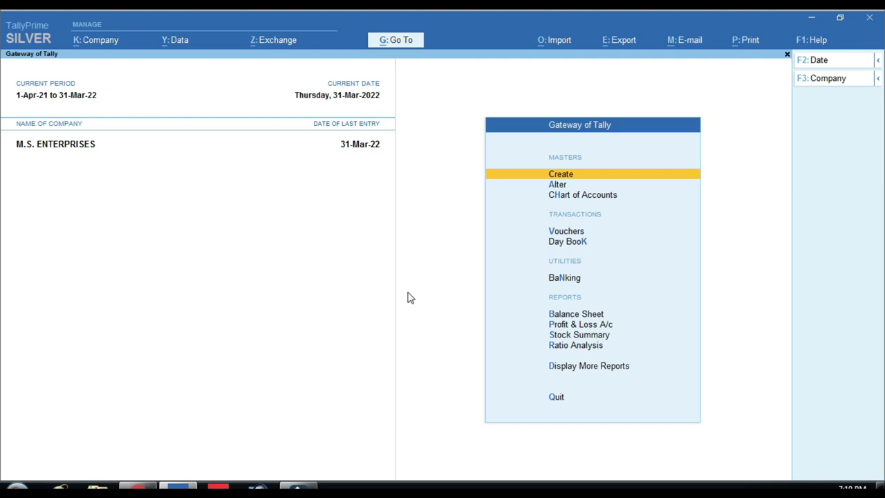
click(148, 486)
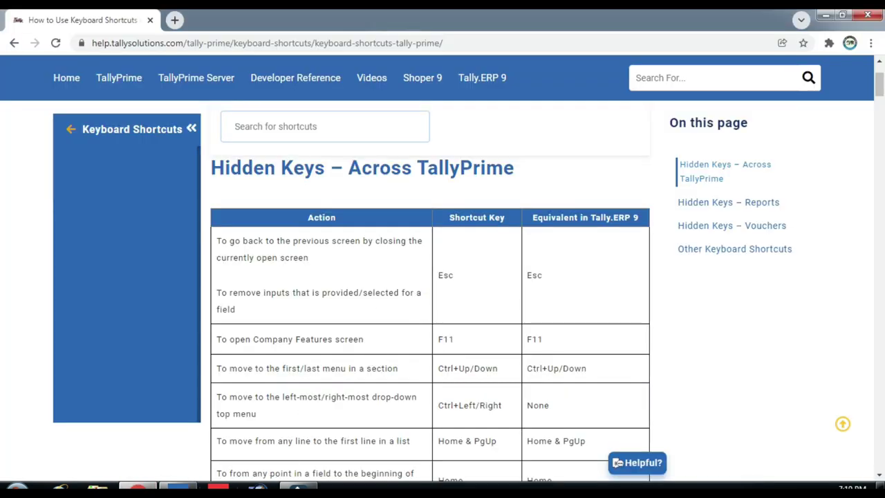
click(189, 485)
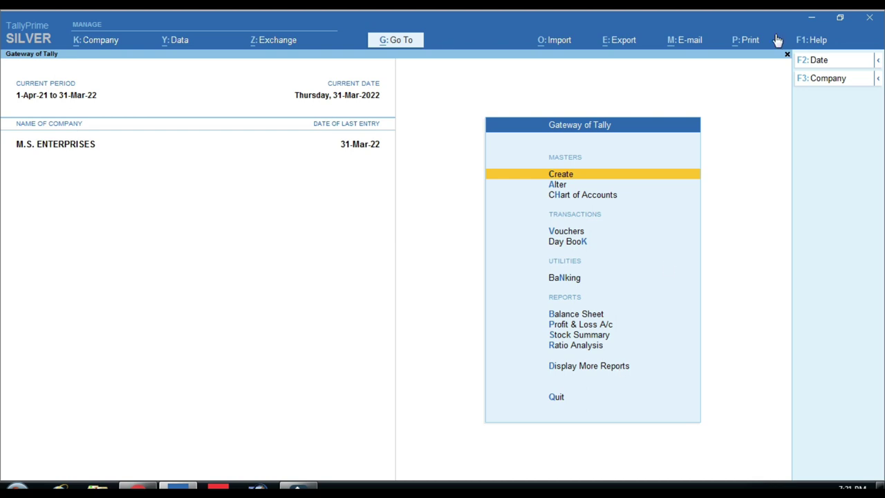
key(ctrl)
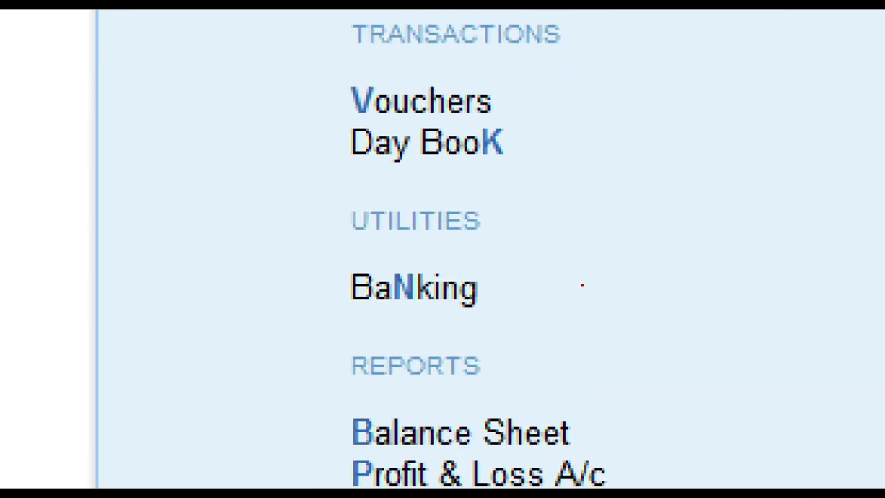
click(604, 276)
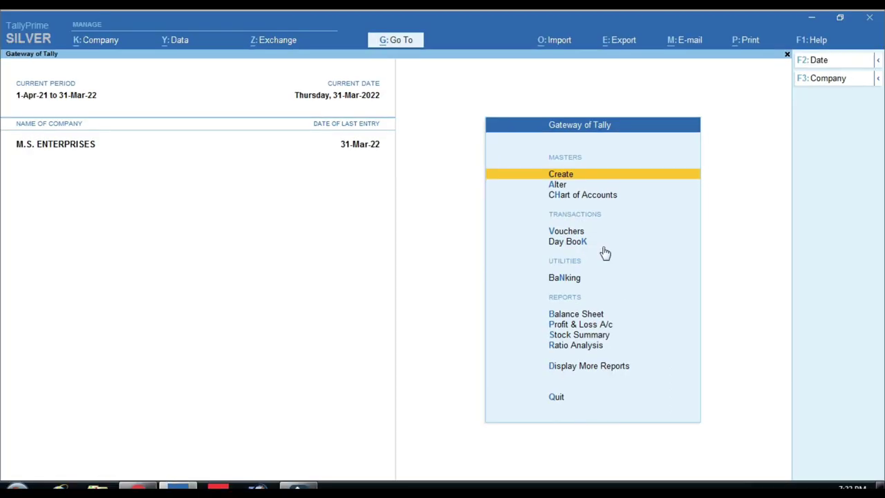
Open Vouchers from the Gateway of Tally, change the voucher type to Sales and leave without an entry
key(ctrl)
key(Down)
key(Down)
key(Down)
key(Down)
key(Up)
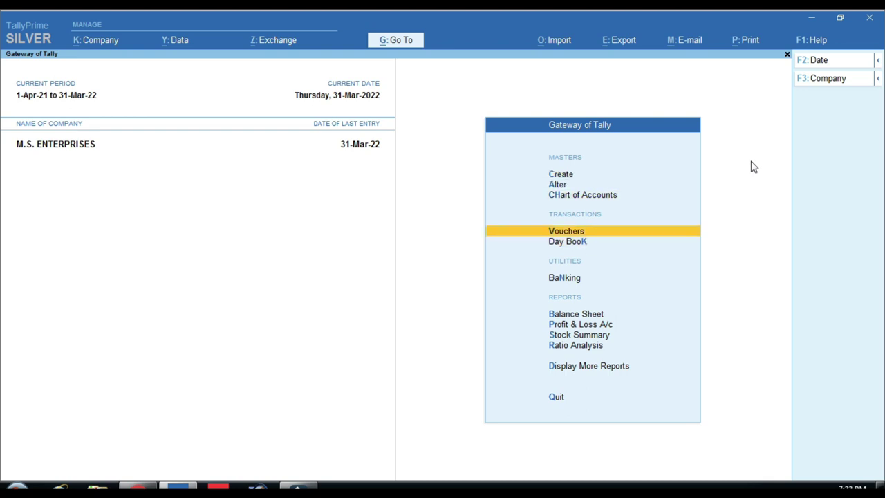
key(Return)
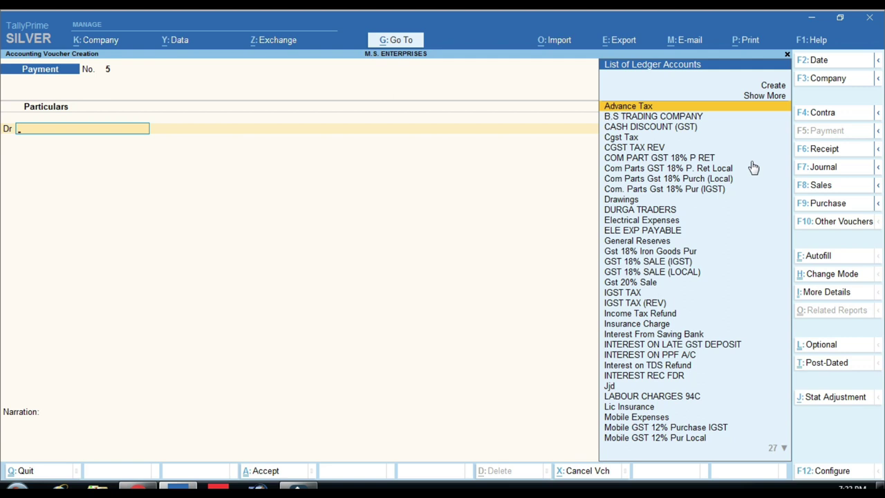
key(F8)
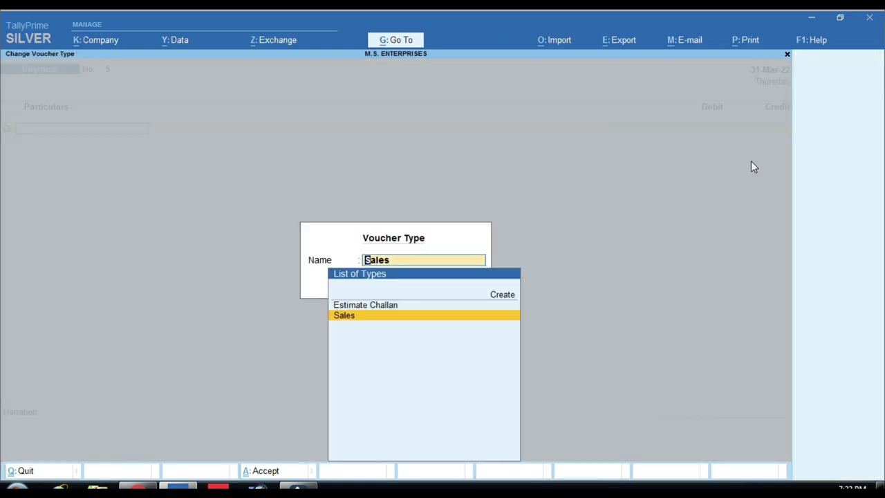
key(Return)
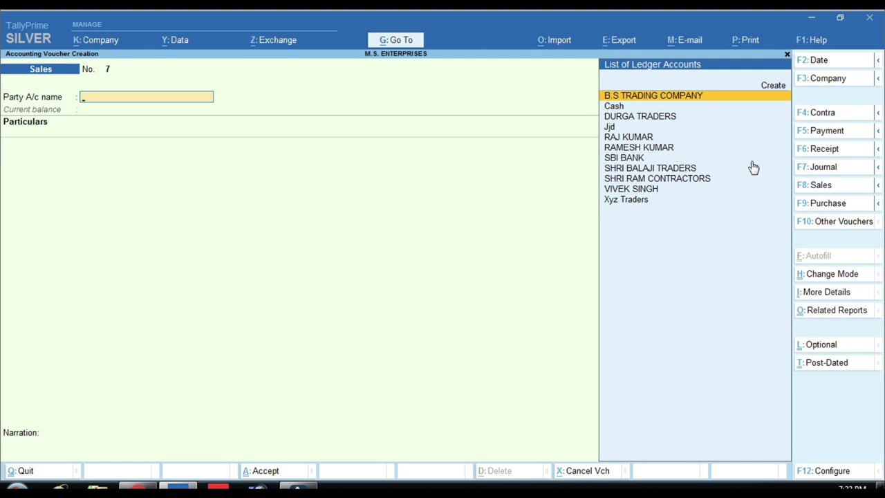
key(Escape)
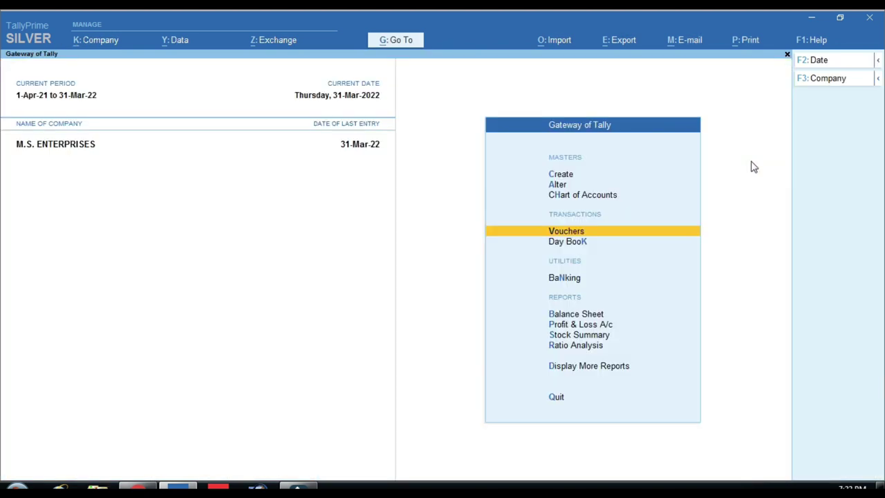
Open Vouchers by its highlighted letter, change the voucher type to Payment, reopen it once and return to the Gateway of Tally
key(Down)
key(Down)
key(Down)
key(Down)
key(Down)
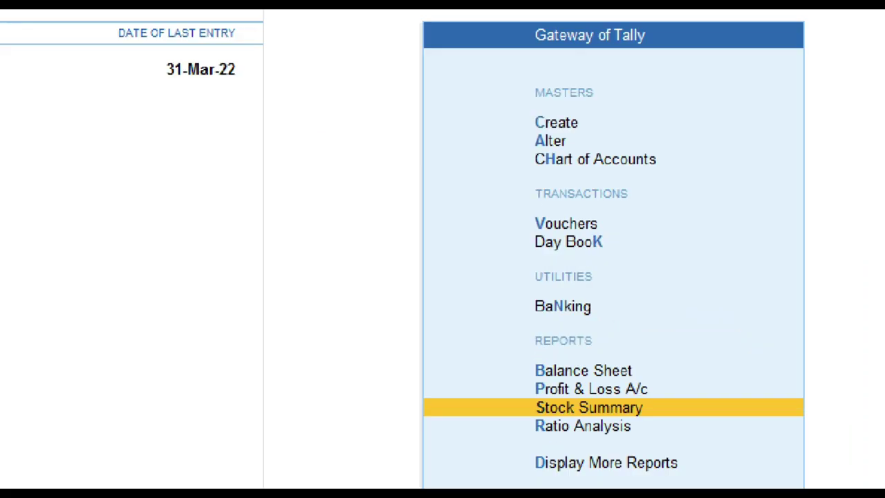
click(566, 242)
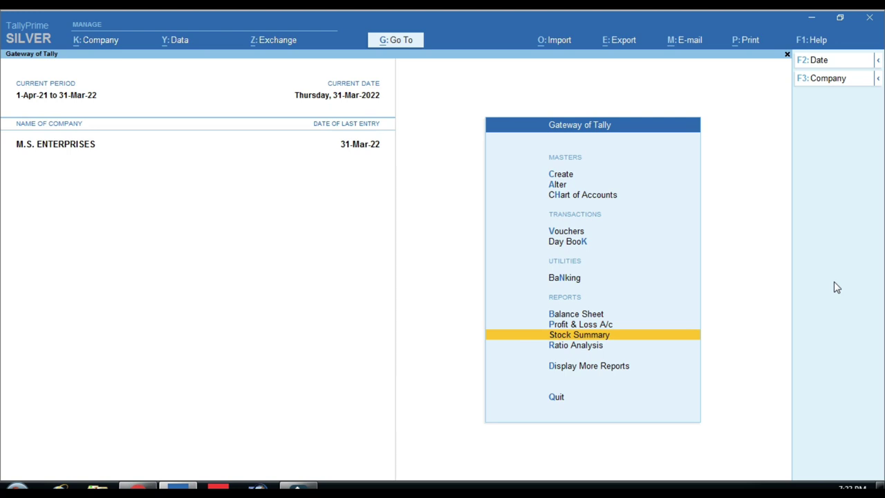
key(v)
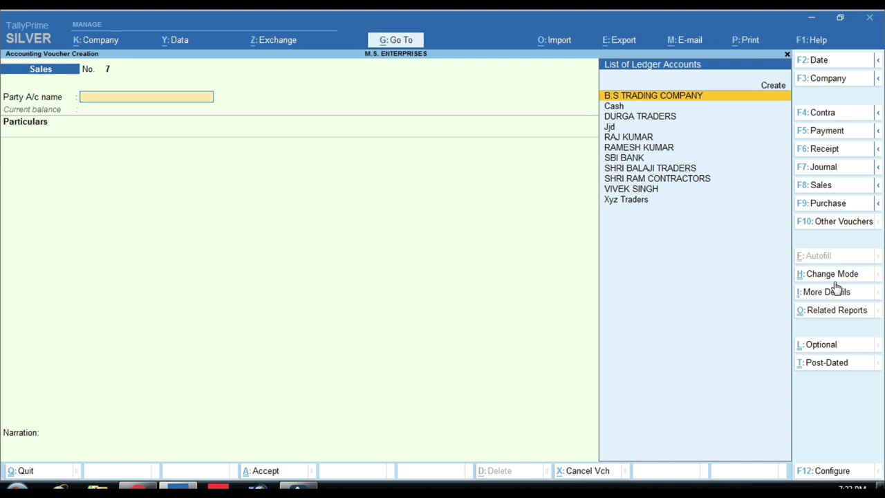
key(F5)
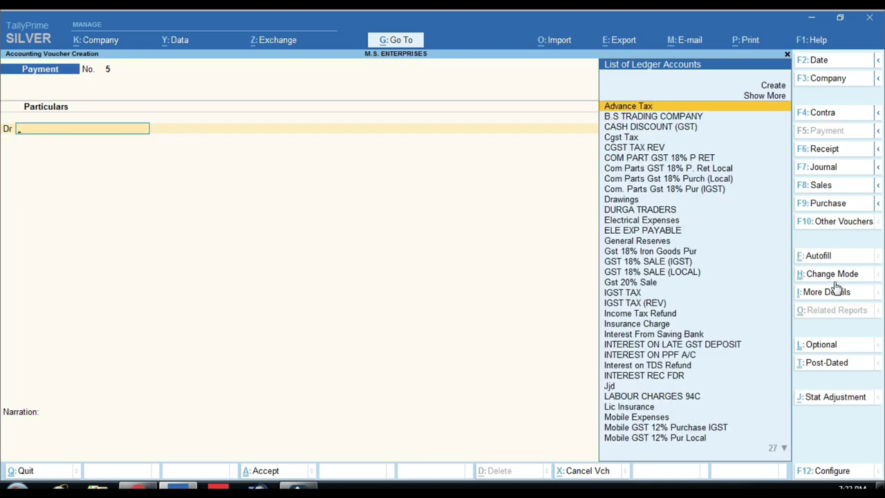
key(Escape)
key(y)
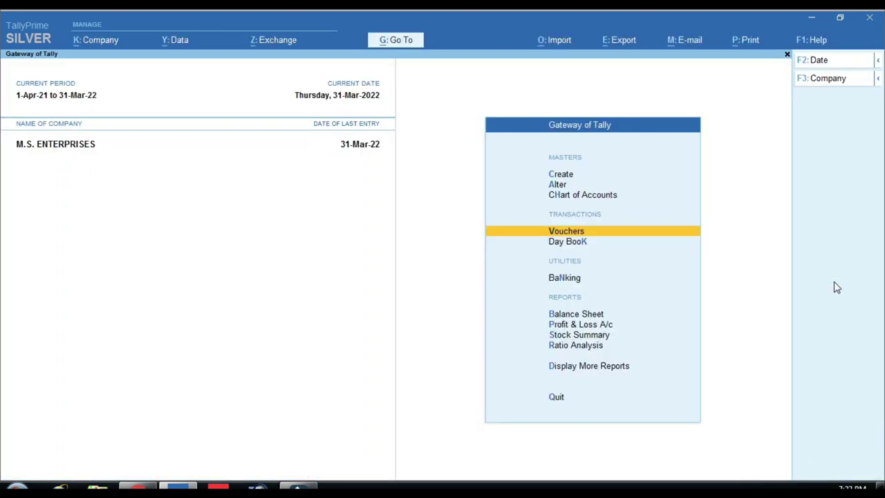
key(Return)
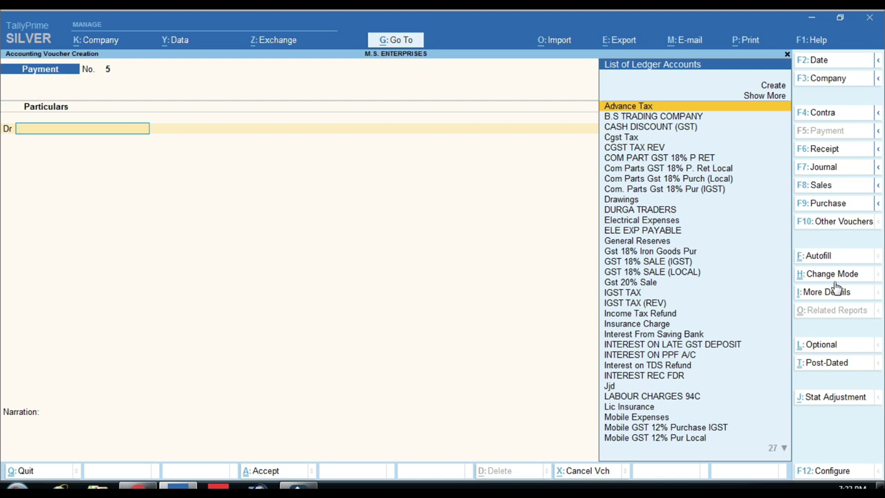
key(Escape)
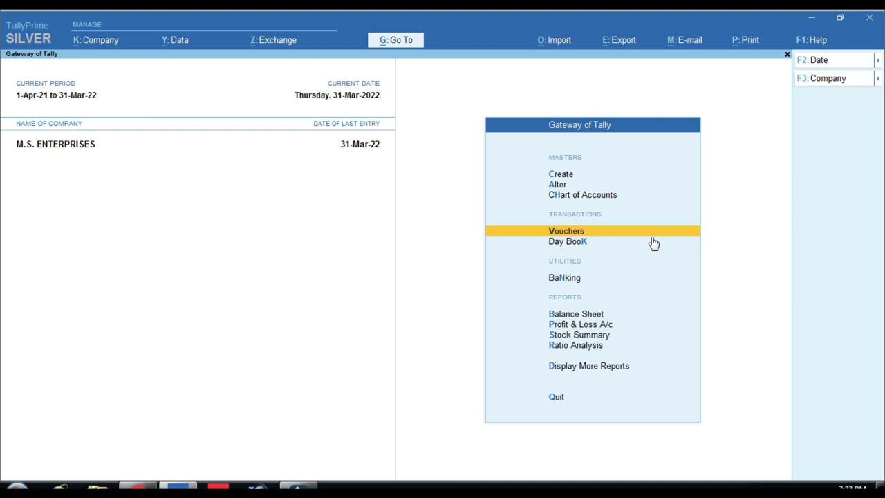
Open Display More Reports from the Gateway of Tally
key(Down)
key(Down)
key(Down)
key(Down)
key(Down)
key(Down)
key(Down)
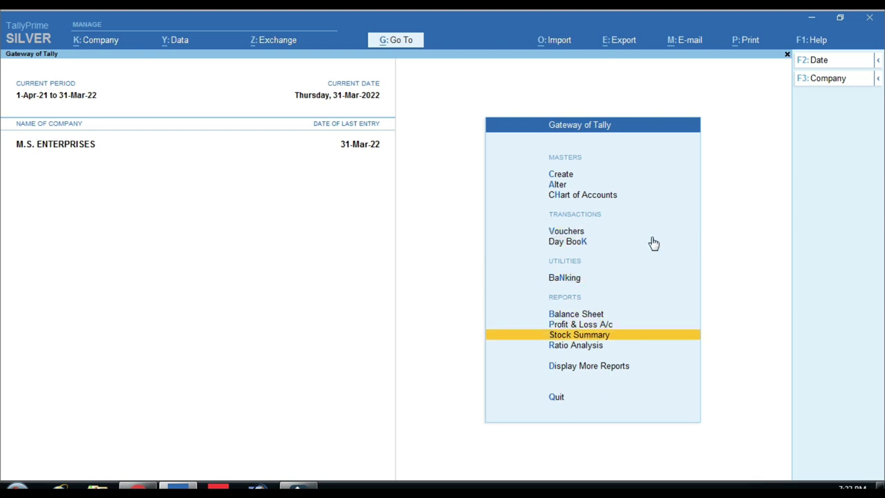
key(Return)
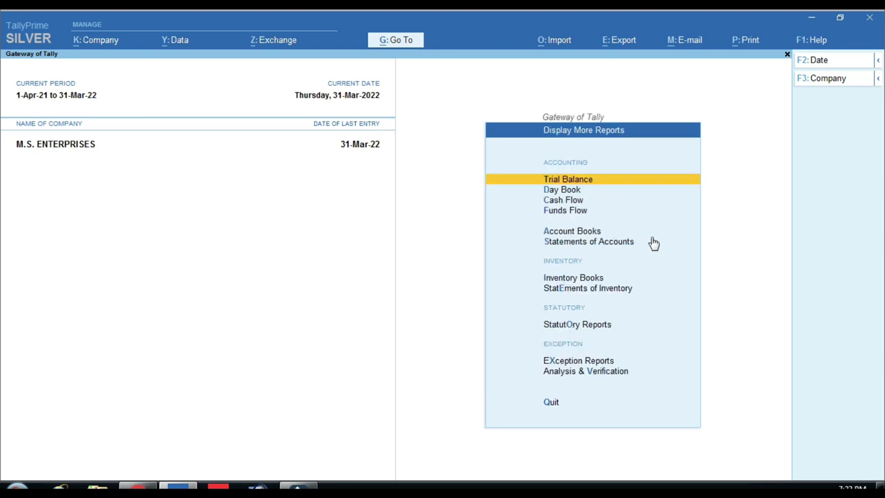
Open the B.S TRADING COMPANY ledger through Account Books and return to the Gateway of Tally
key(Down)
key(Down)
key(Down)
key(Down)
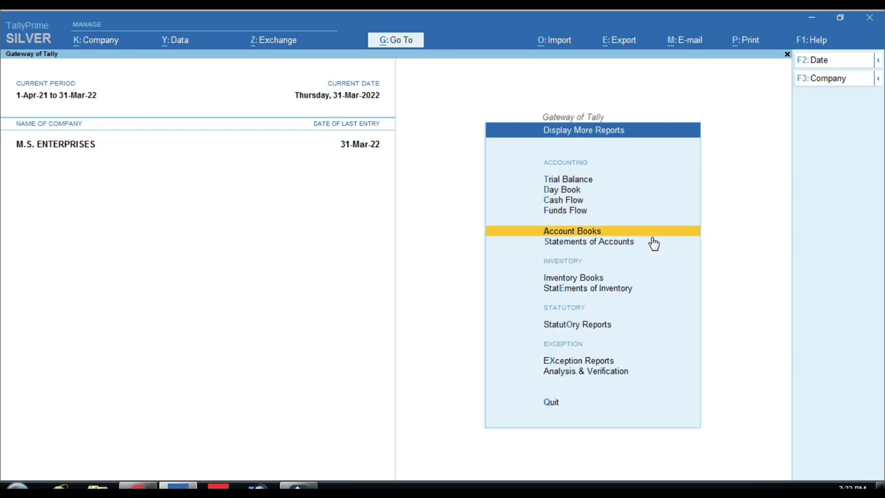
key(Return)
key(Down)
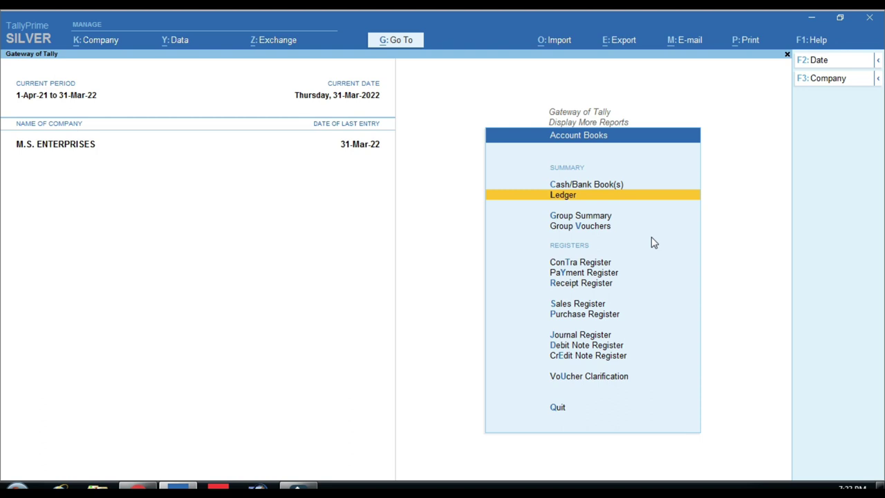
key(Return)
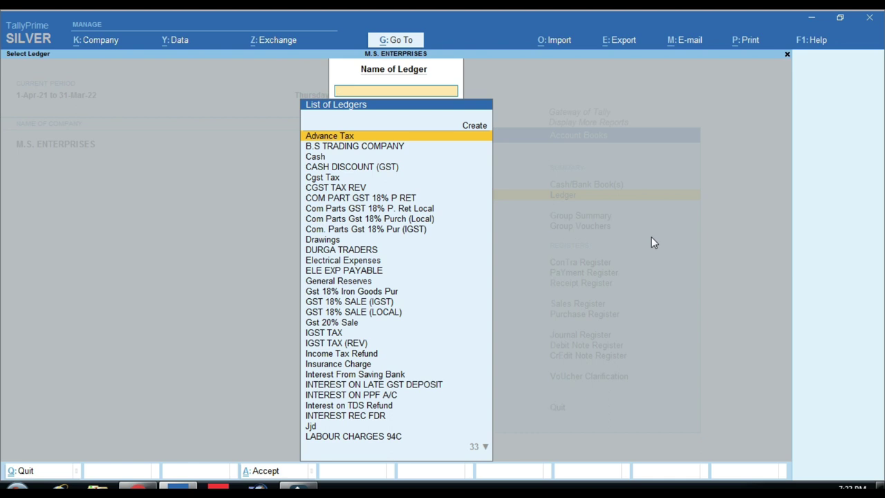
key(Down)
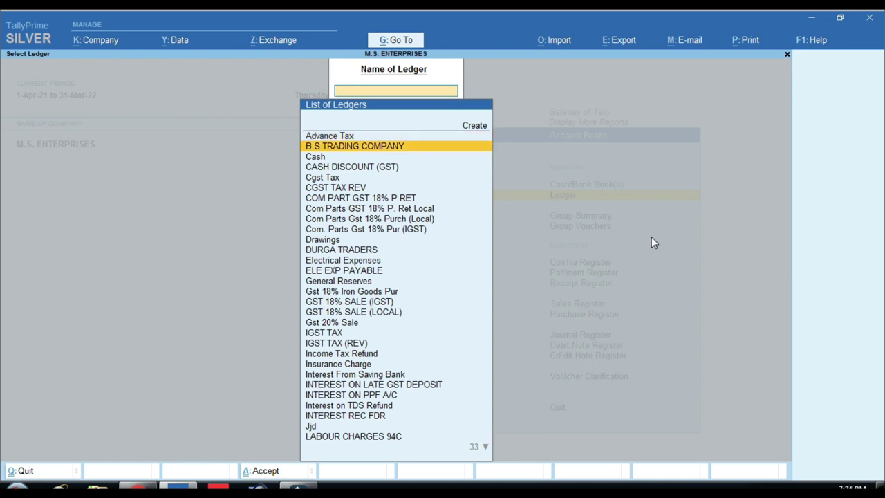
key(Return)
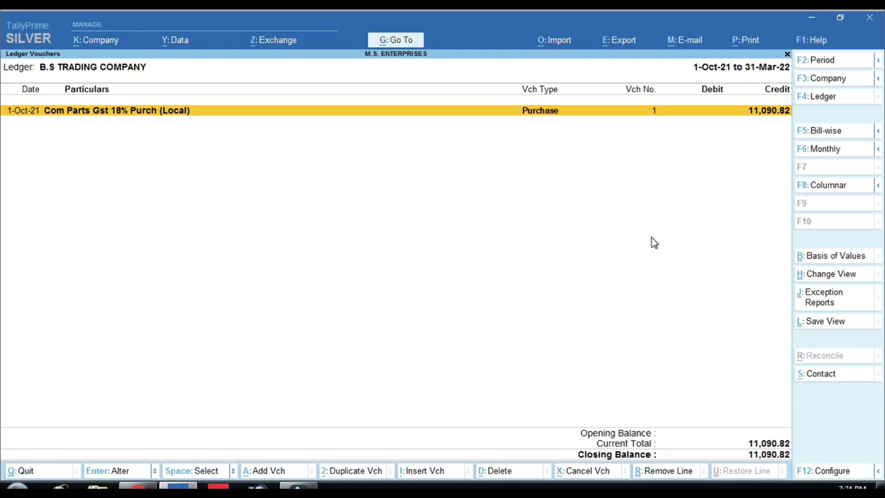
key(Escape)
key(Escape)
key(Escape)
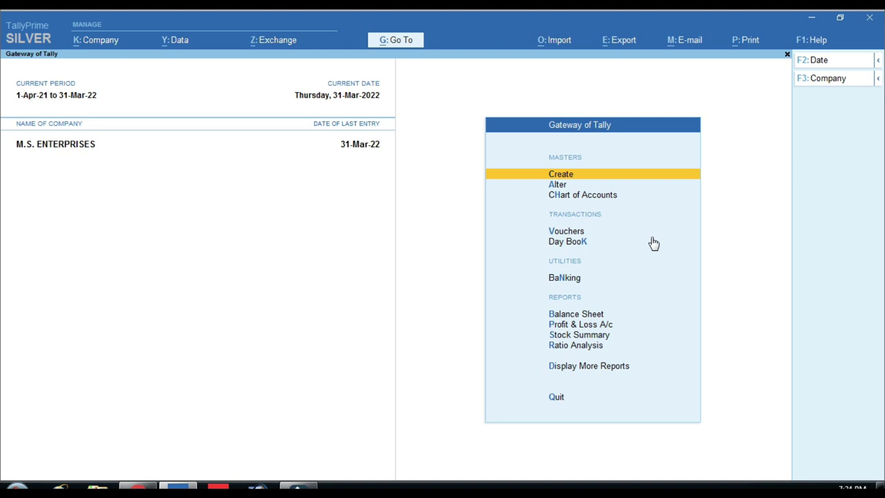
Open the ledger list using the highlighted letters of Display More Reports, Account Books and Ledger, and return to the Gateway of Tally
key(ctrl)
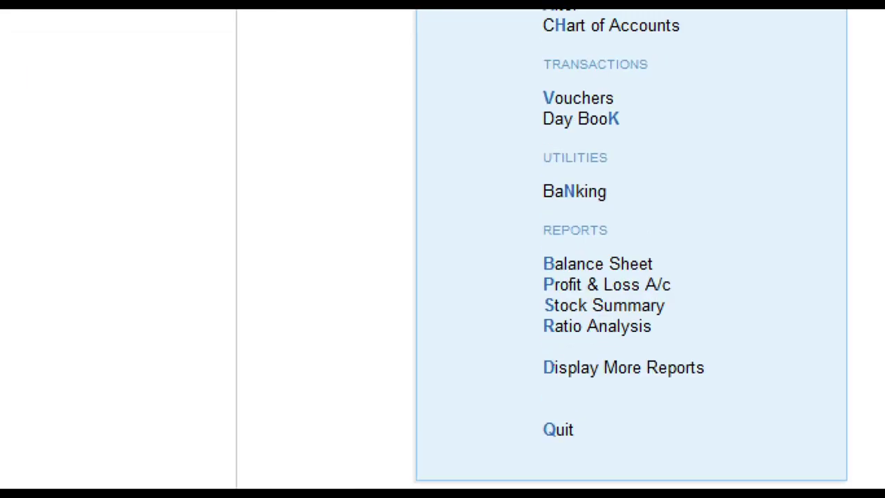
click(521, 351)
drag(521, 352, 576, 392)
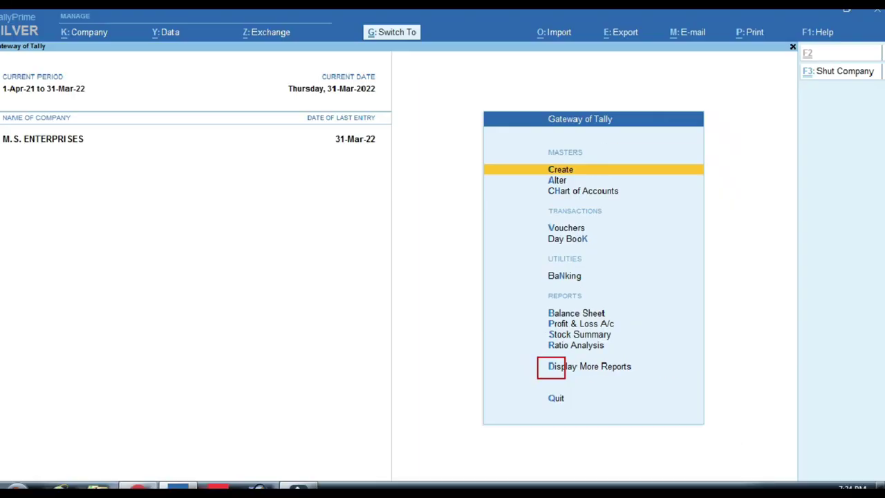
key(Escape)
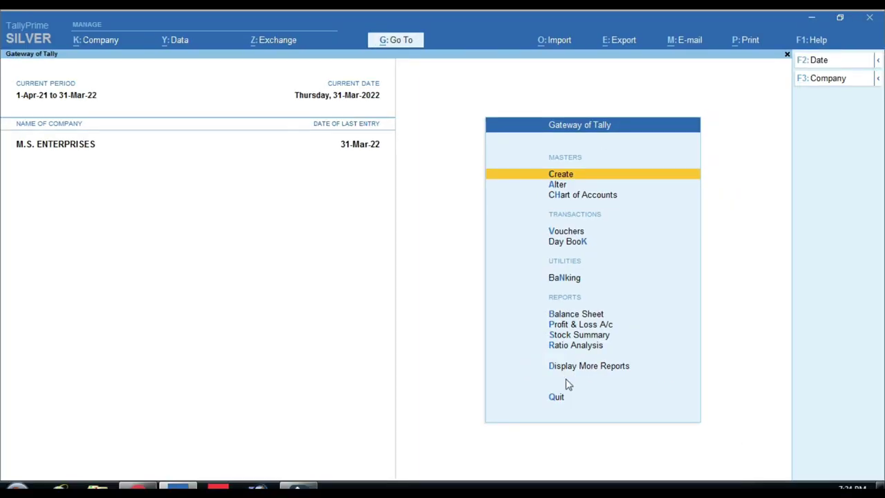
key(d)
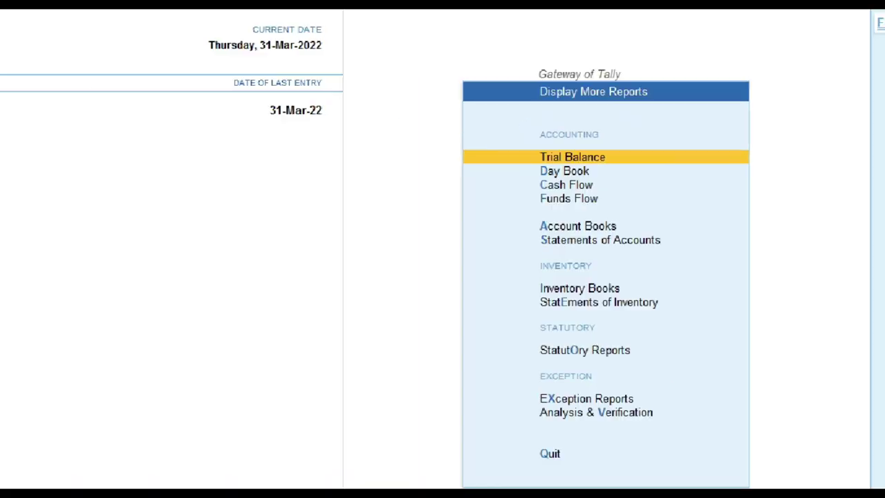
drag(525, 215, 560, 238)
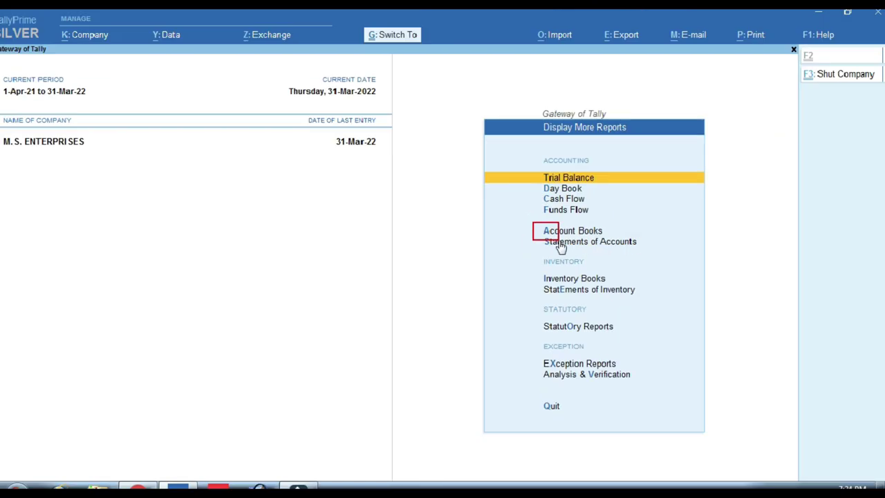
key(a)
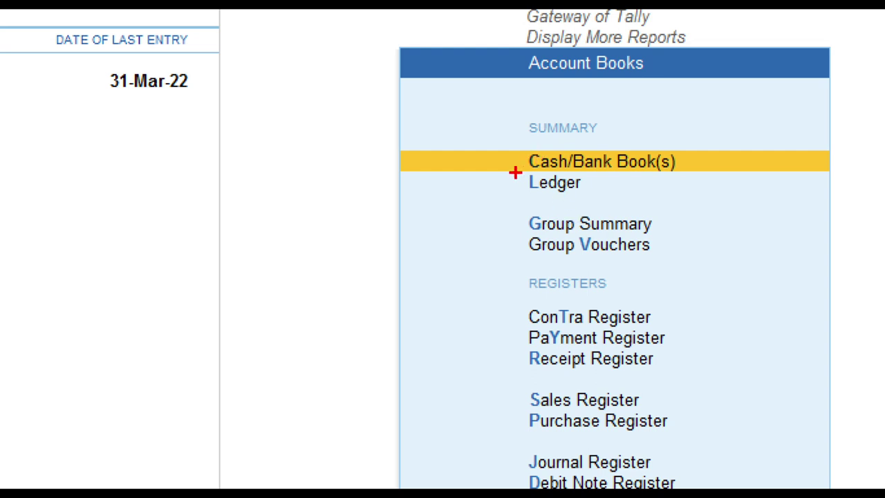
drag(512, 172, 554, 203)
key(l)
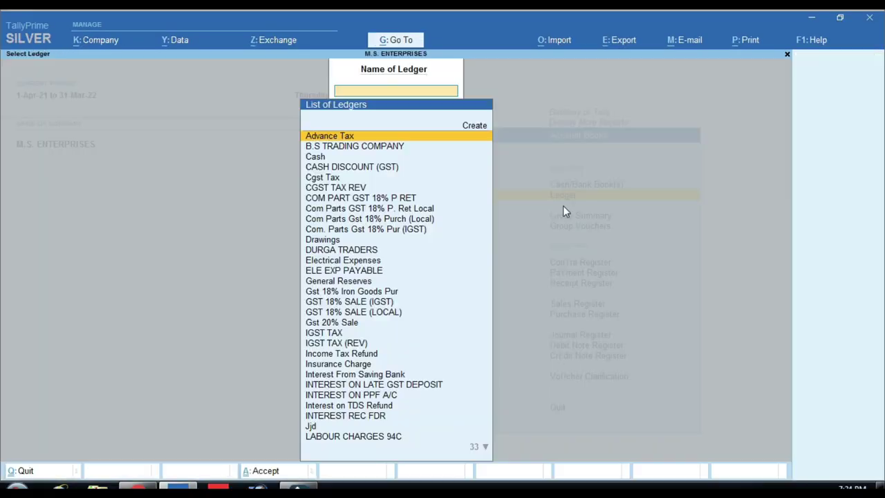
key(Escape)
key(Escape)
key(Home)
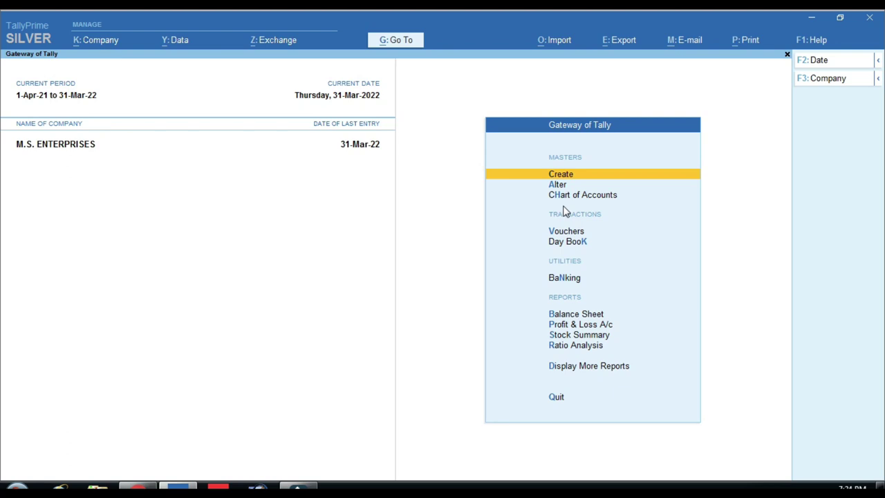
key(Down)
key(Down)
key(Down)
key(Down)
key(Down)
key(Down)
key(Down)
key(Down)
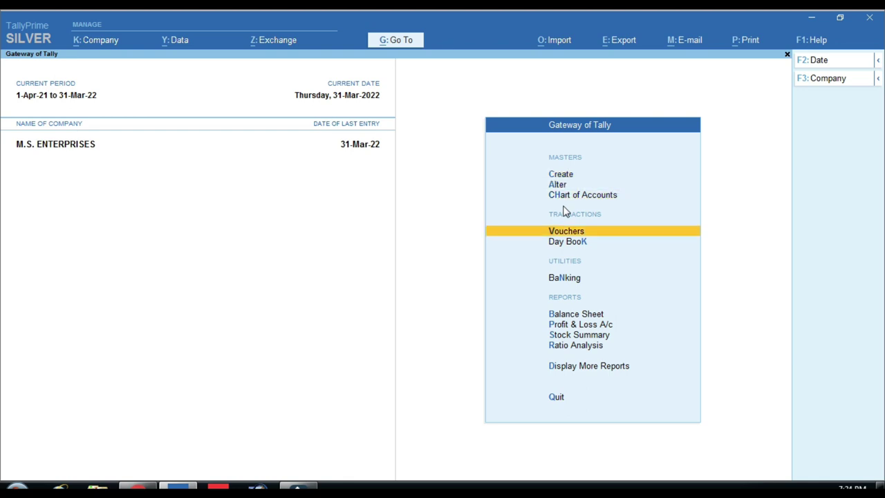
key(Up)
key(Up)
key(Up)
key(Up)
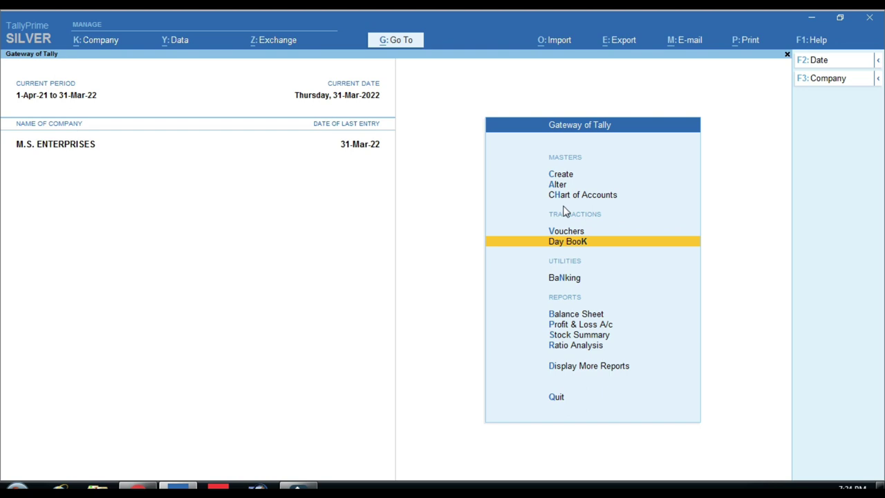
Reopen the ledger list by its highlighted letters, browse down to General Reserves and return to the Gateway of Tally
key(d)
key(a)
key(l)
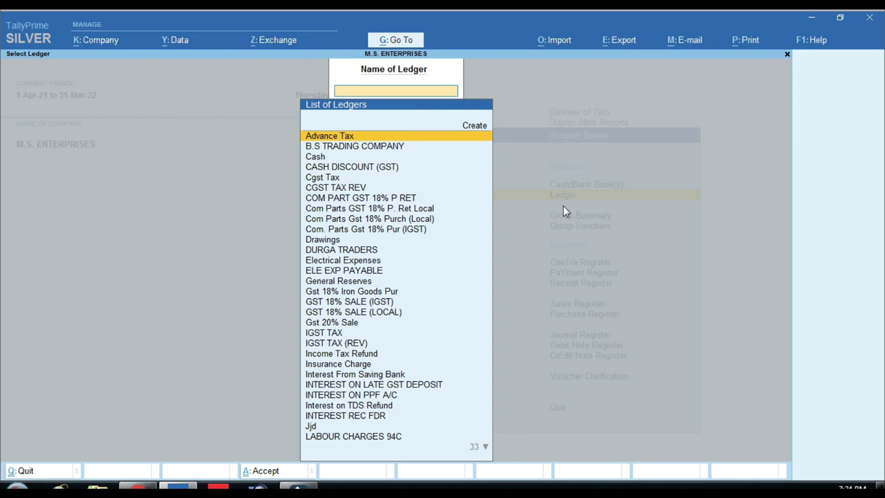
key(Down)
key(Down)
key(Down)
key(Down)
key(Down)
key(Down)
key(Down)
key(Down)
key(Down)
key(Down)
key(Down)
key(Down)
key(Down)
key(Down)
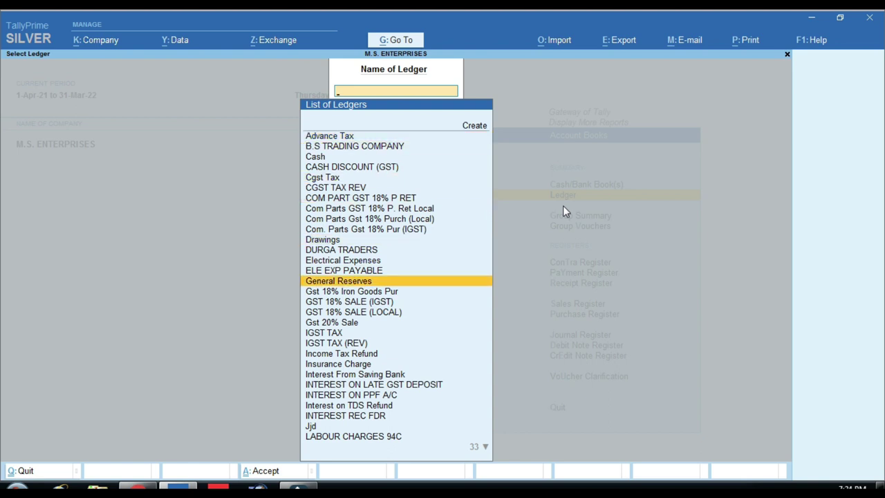
key(Escape)
key(Escape)
key(Escape)
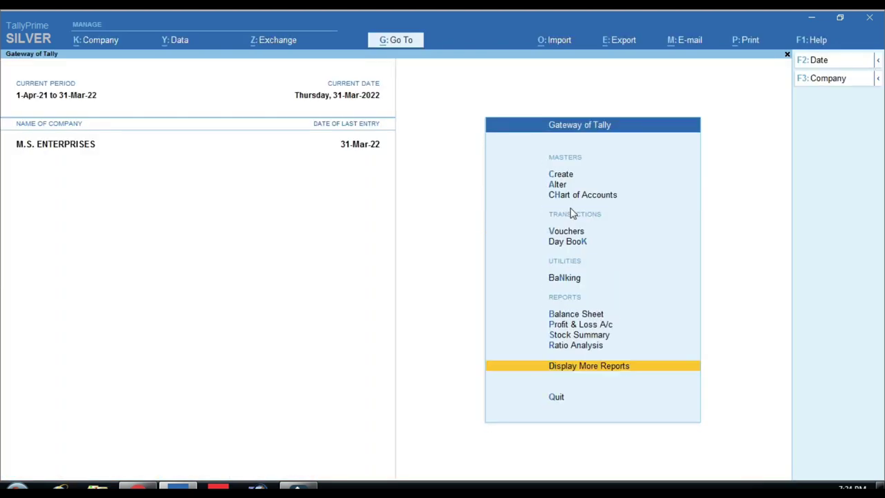
key(ctrl)
key(Up)
key(Up)
key(Up)
key(Up)
key(Up)
key(Up)
key(Up)
key(Up)
key(Up)
key(Up)
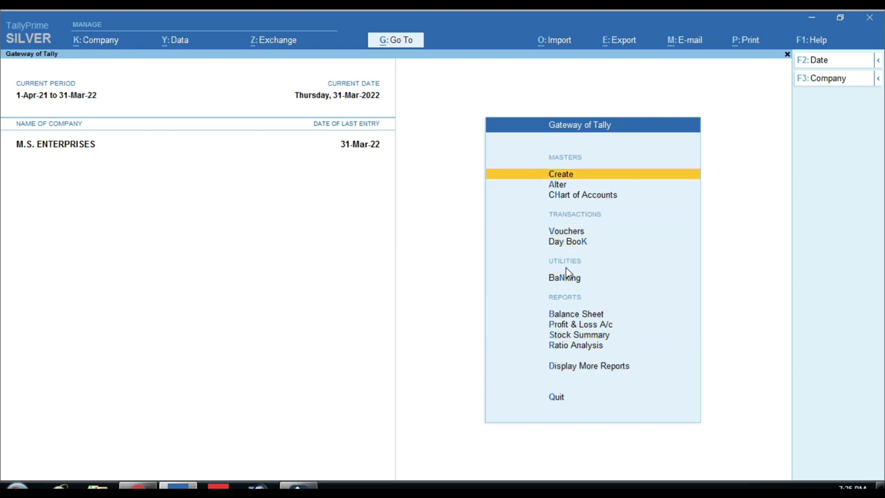
key(Down)
key(Down)
key(Down)
key(Down)
key(Down)
key(Down)
key(Down)
key(Down)
key(Down)
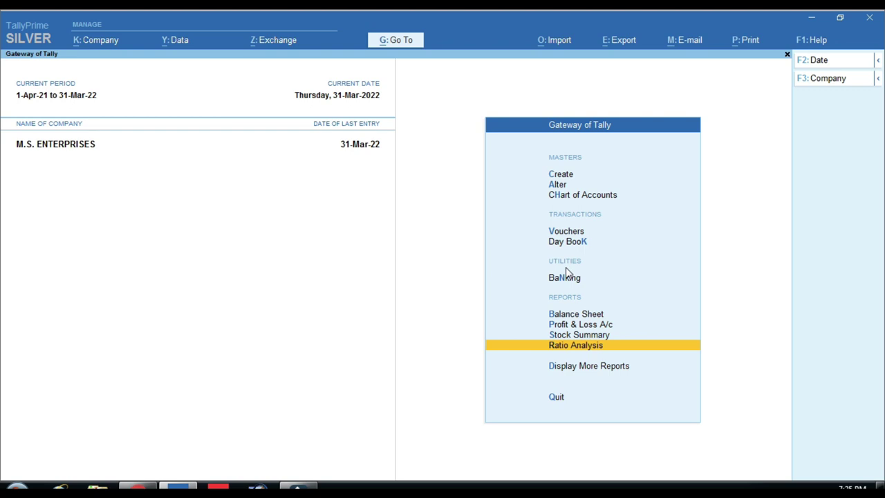
Open Create, filter the list of masters by "L", open the Ledger creation form and leave it without an entry
key(c)
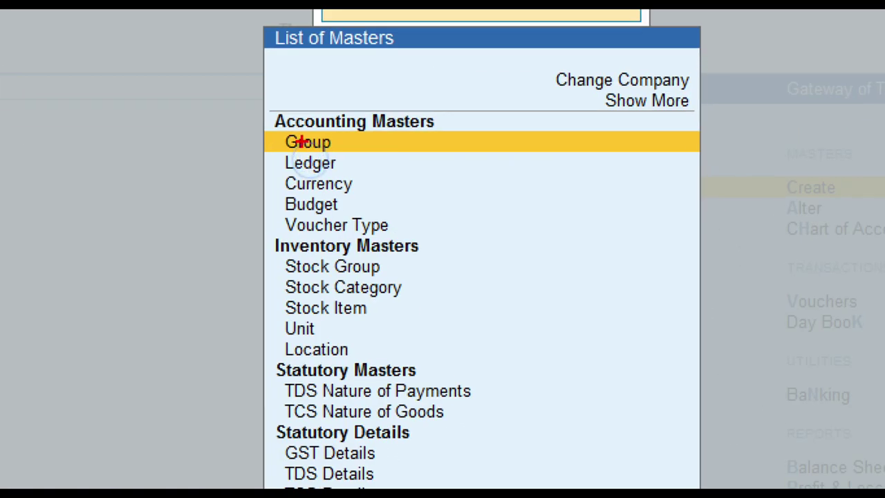
mouse_move(258, 106)
mouse_down()
mouse_move(316, 263)
mouse_move(413, 418)
mouse_move(488, 466)
mouse_up()
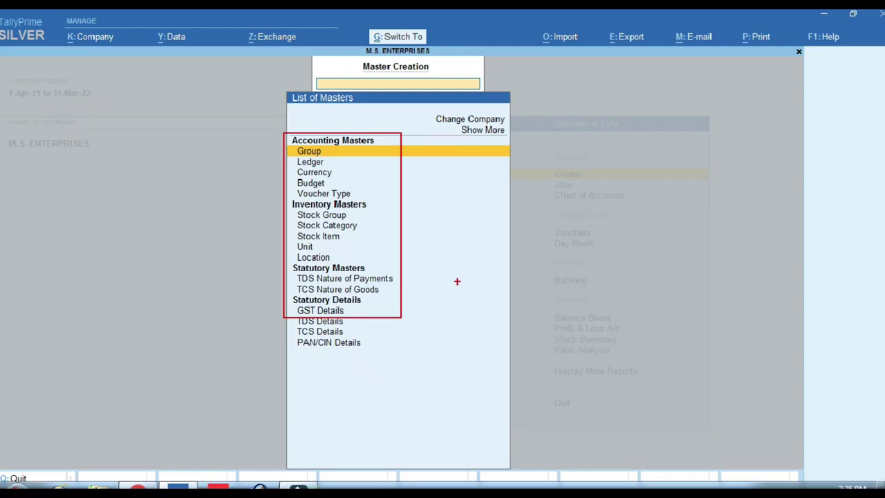
key(Escape)
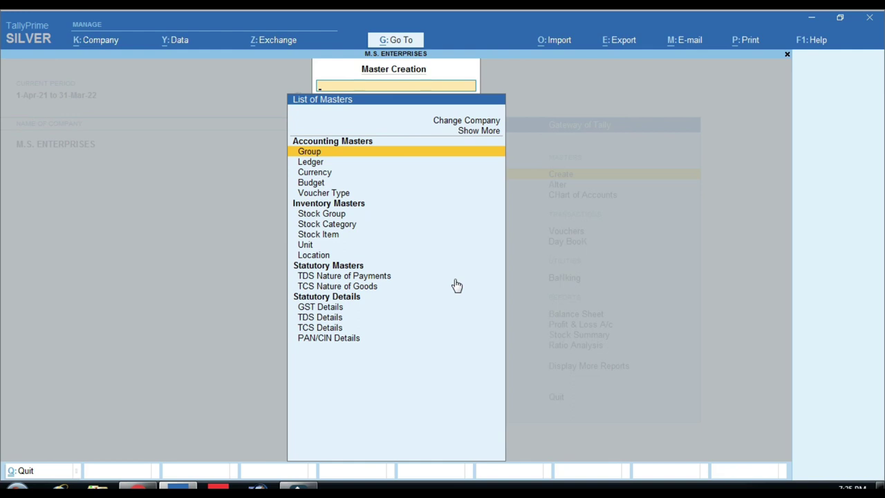
text(L)
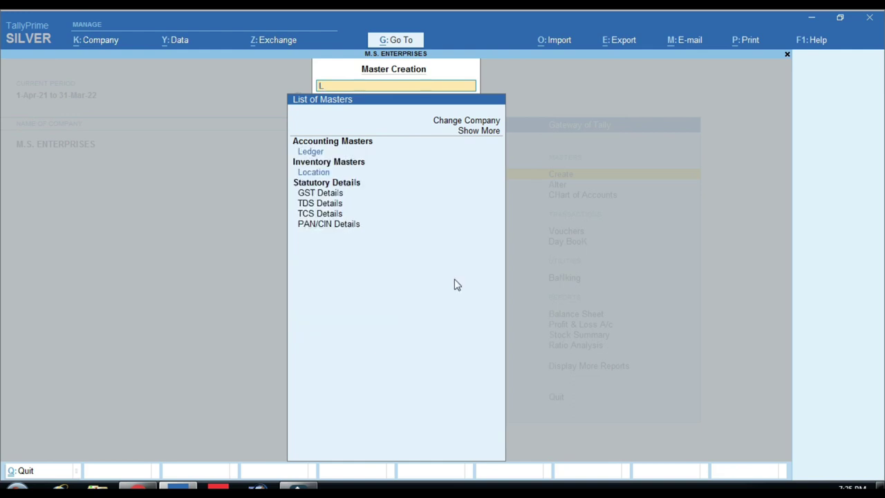
key(Down)
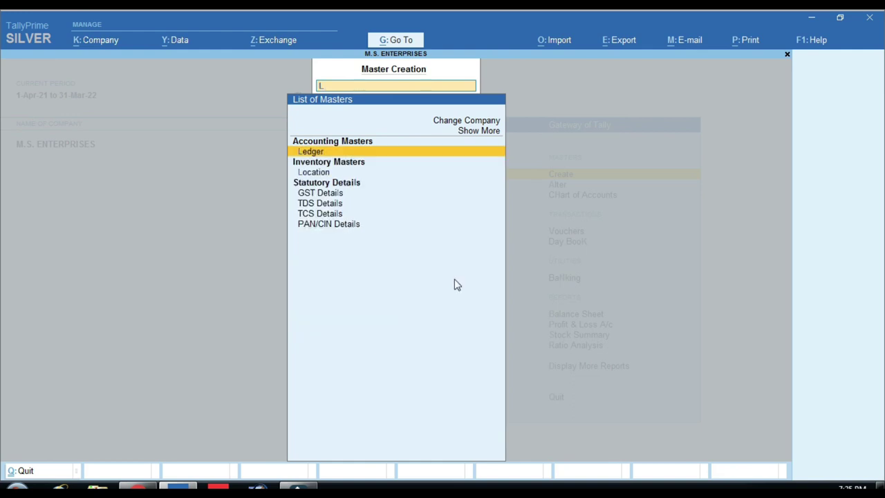
key(Return)
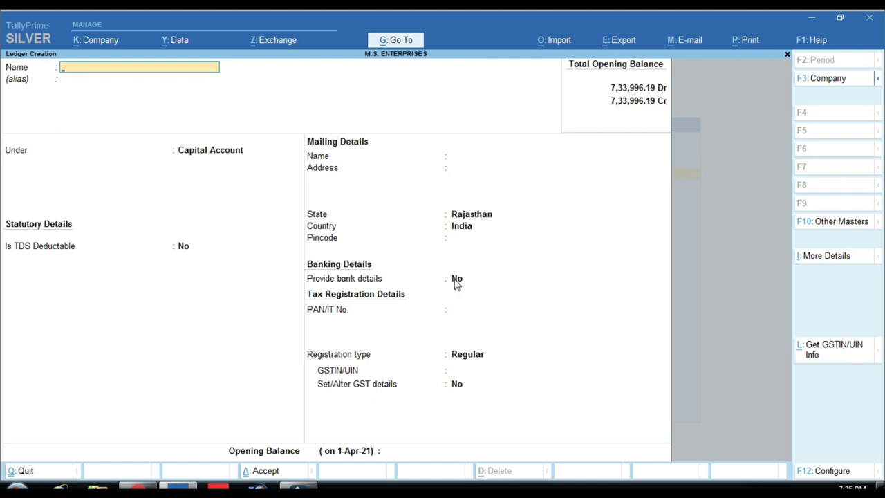
key(Escape)
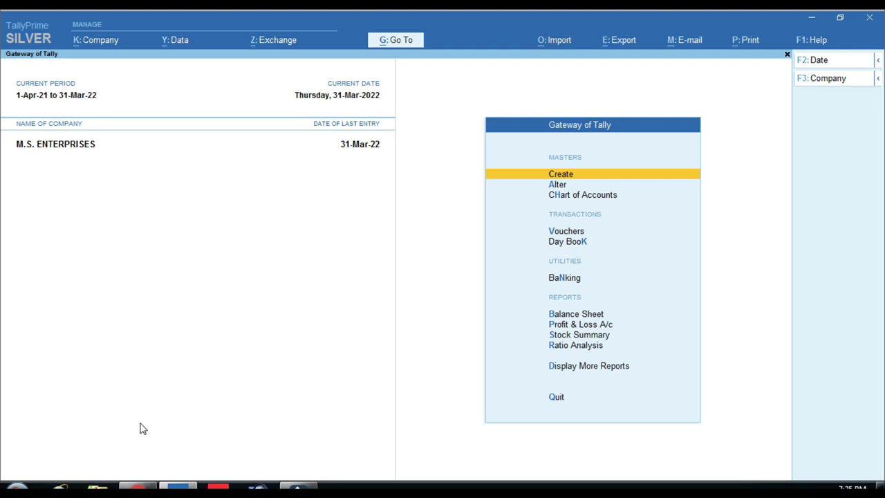
Check the report shortcuts on the browser help page and switch back to TallyPrime
click(148, 486)
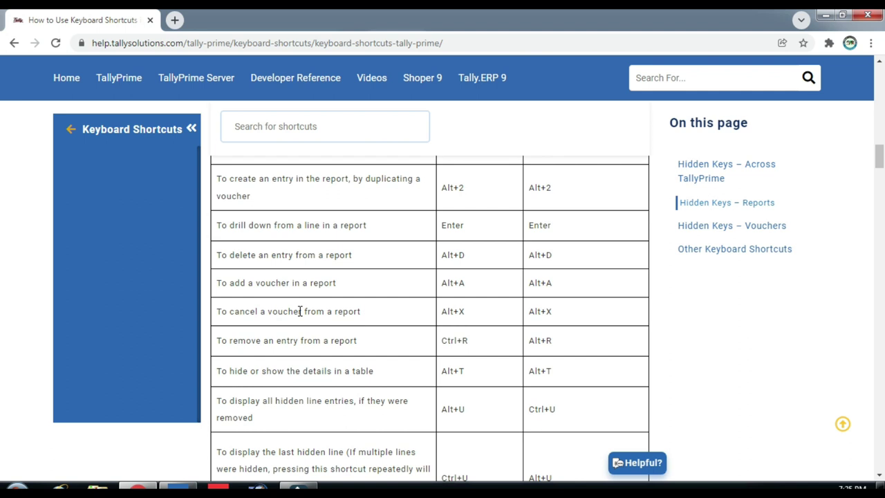
click(181, 484)
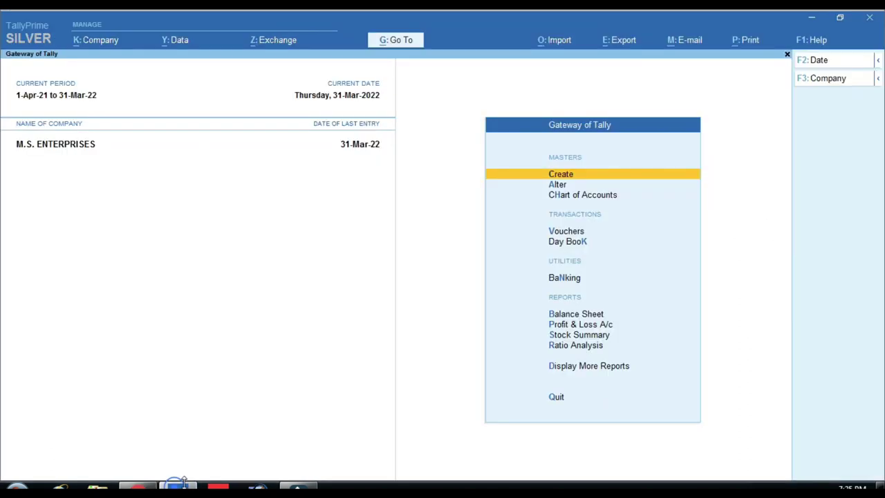
Open the Day Book from Display More Reports, examine its available voucher commands and return to the Gateway of Tally
key(d)
key(d)
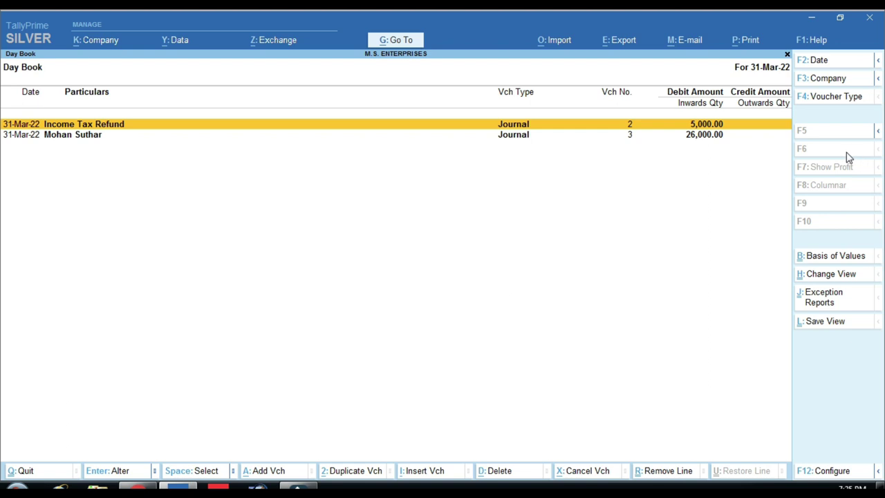
key(ctrl)
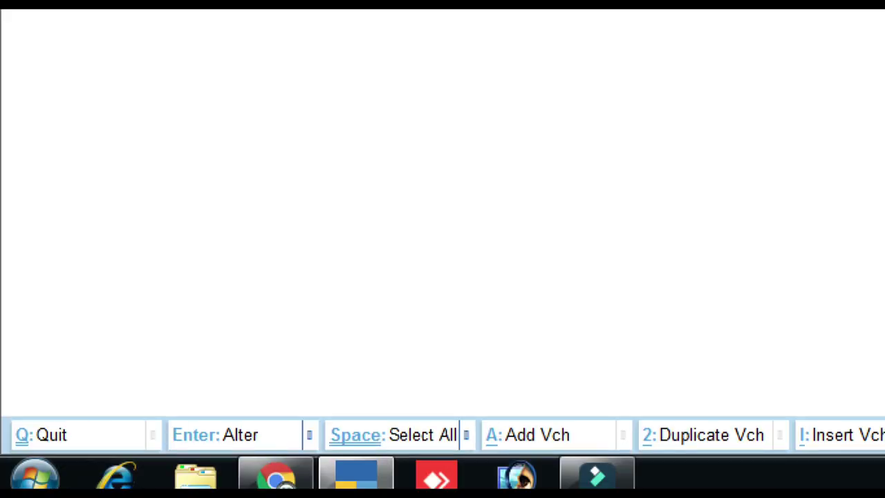
mouse_move(41, 403)
mouse_down()
mouse_move(365, 458)
mouse_move(882, 452)
mouse_up()
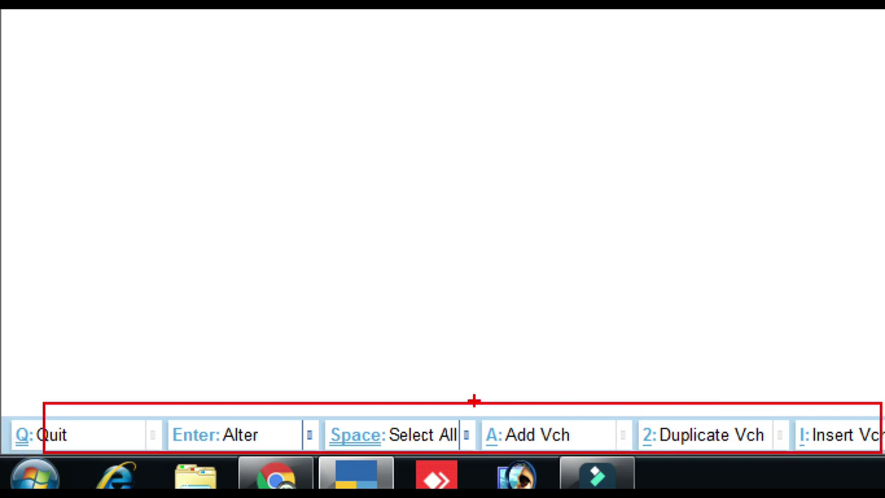
key(Escape)
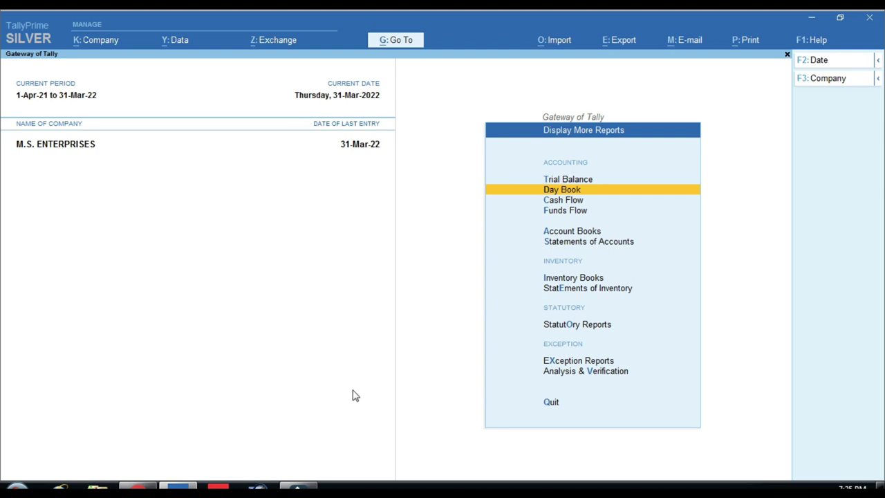
key(Escape)
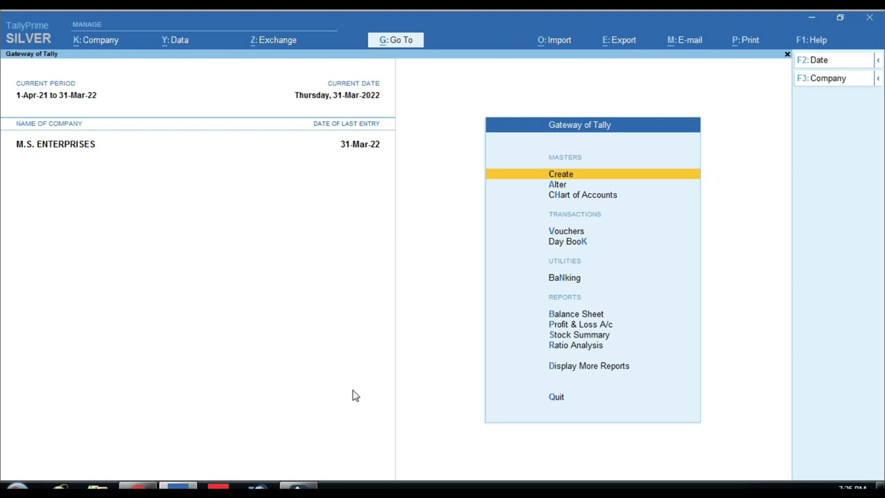
Review the Hidden Keys – Reports and Hidden Keys – Vouchers shortcut tables on the browser help page
click(139, 488)
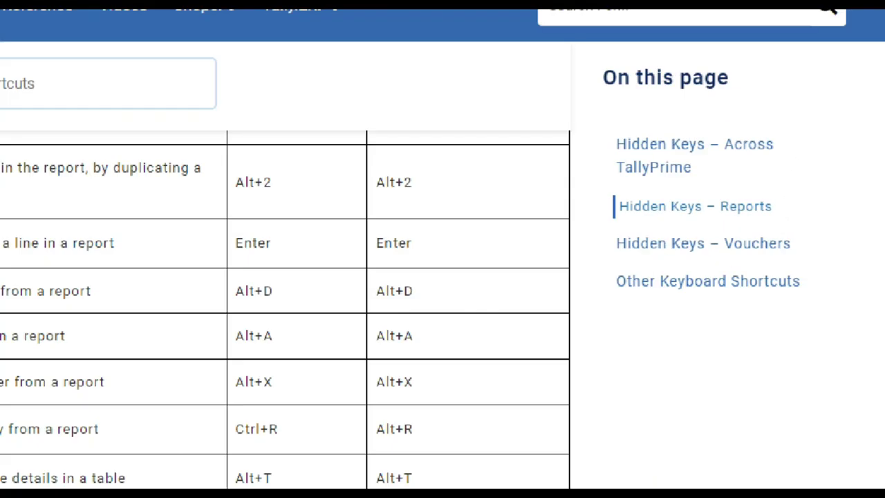
drag(558, 187, 714, 245)
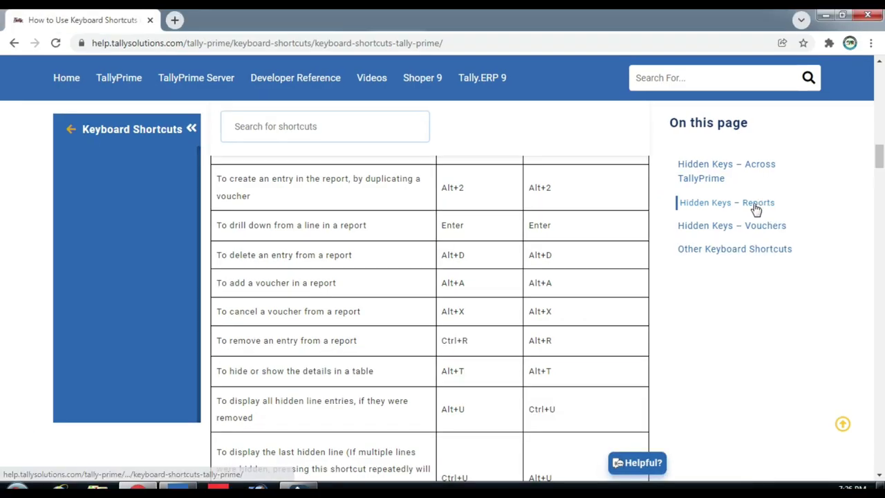
click(735, 211)
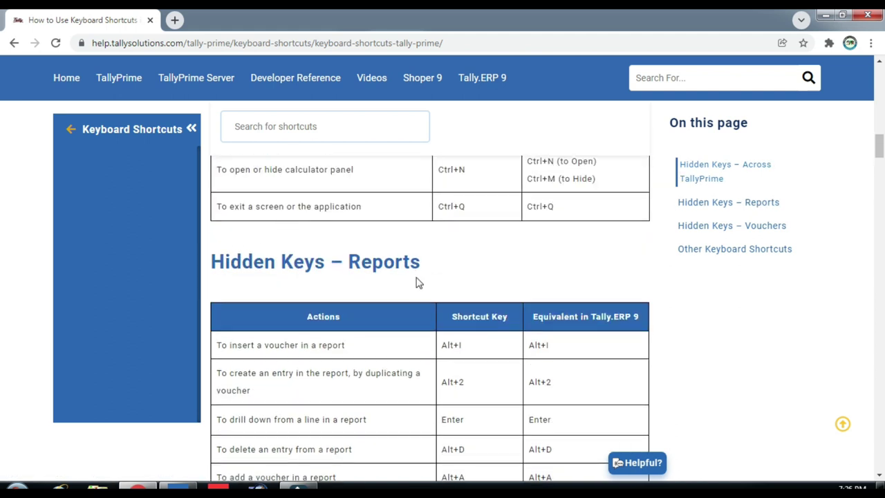
scroll(422, 283, down, 2)
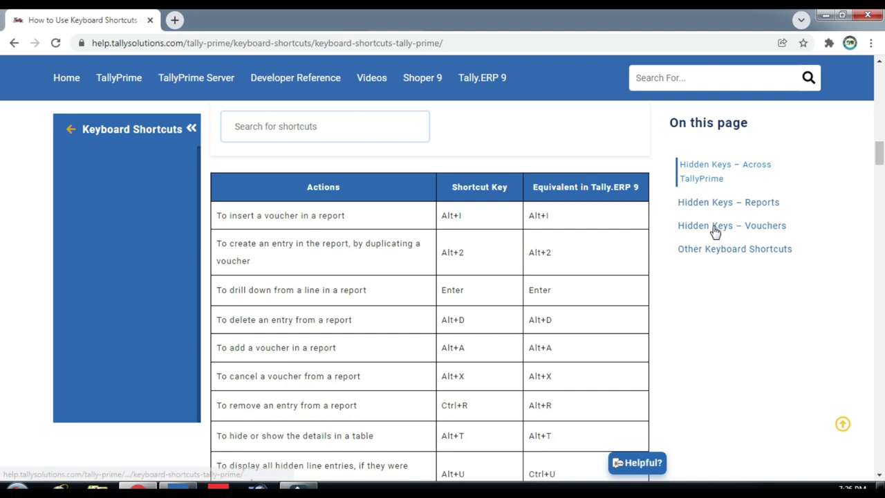
click(716, 232)
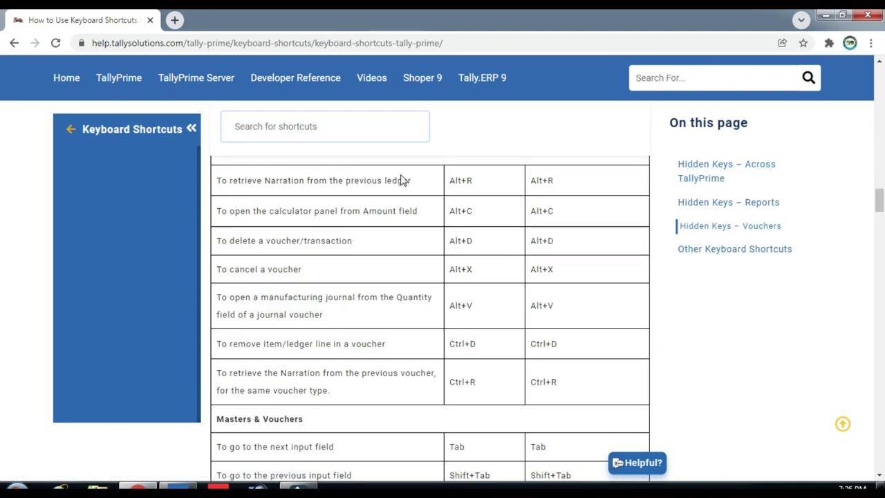
scroll(415, 184, up, 1)
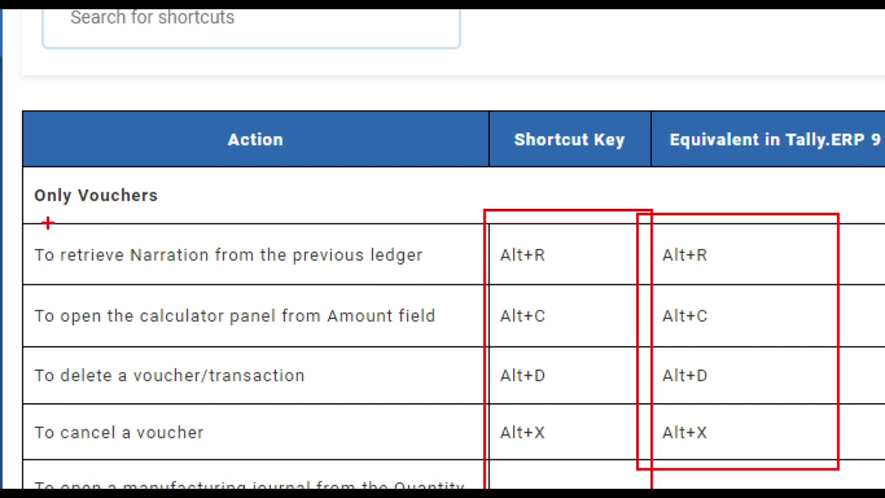
mouse_move(24, 224)
mouse_down()
mouse_move(91, 271)
mouse_move(401, 292)
mouse_move(456, 307)
mouse_move(456, 291)
mouse_up()
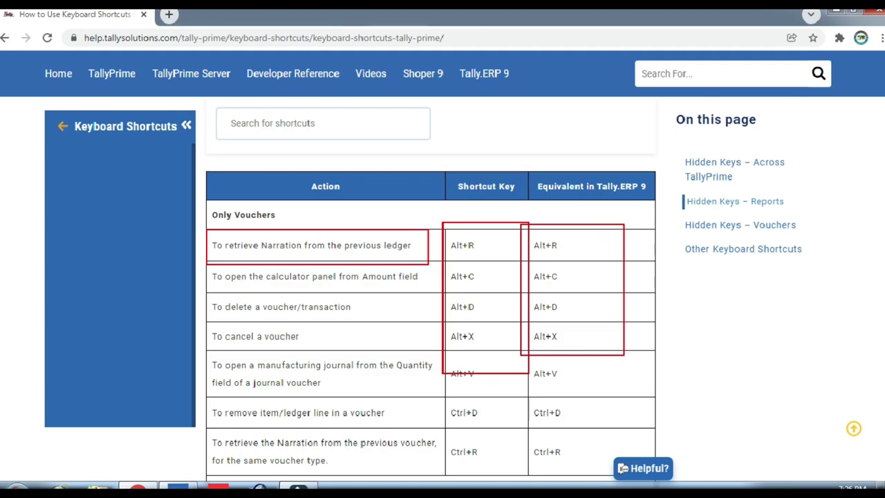
key(Escape)
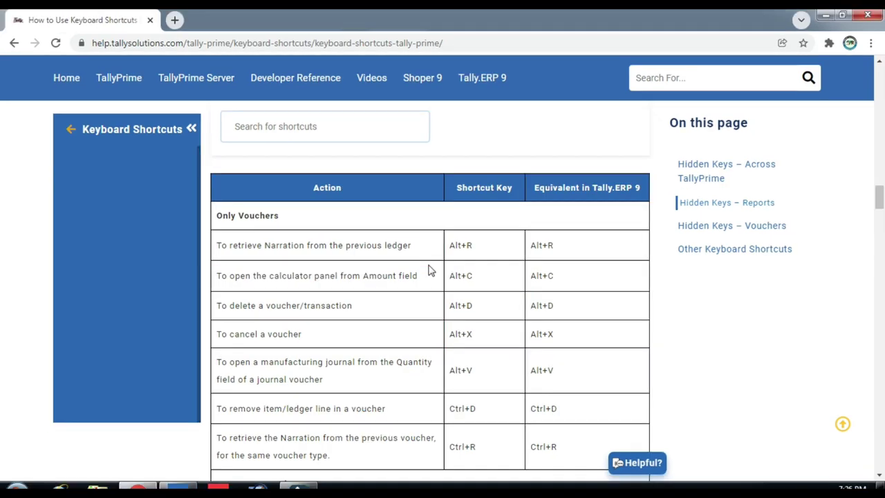
Switch back to TallyPrime, start a payment voucher and choose Drawings as the debit ledger
click(177, 490)
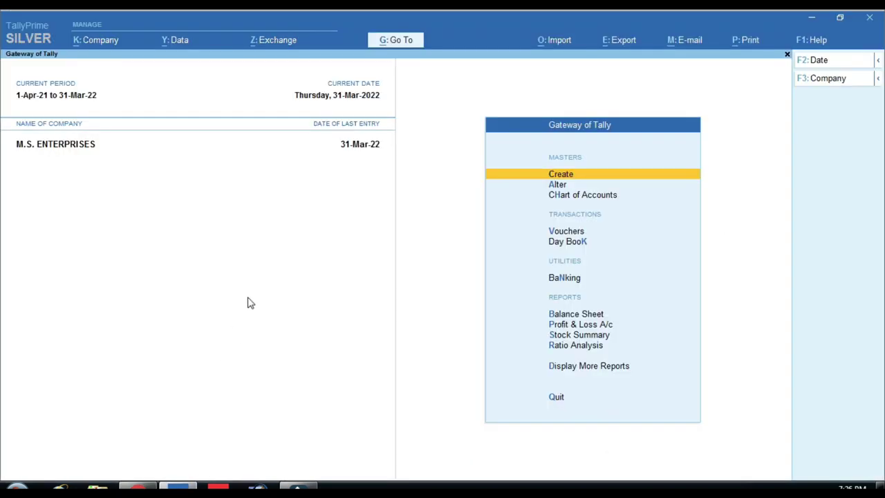
key(Down)
key(Down)
key(Down)
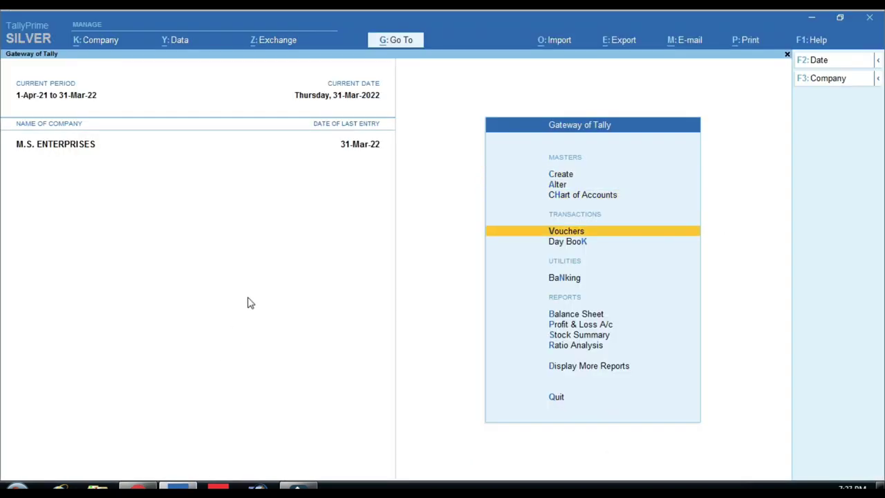
key(Return)
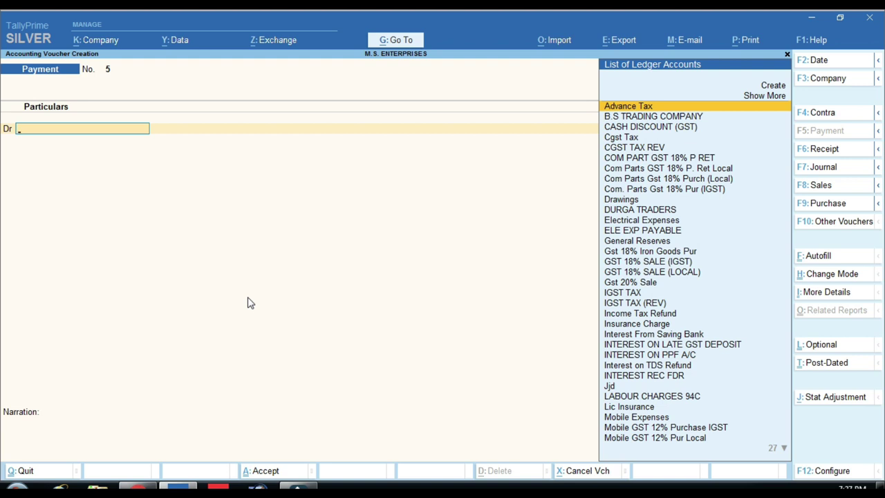
key(Down)
key(Down)
key(Down)
key(Down)
key(Down)
key(Down)
key(Down)
key(Down)
key(Down)
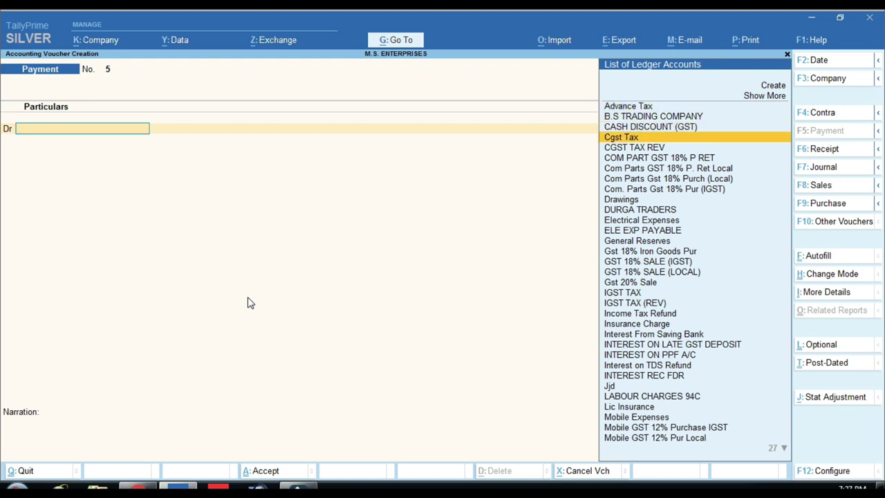
key(Return)
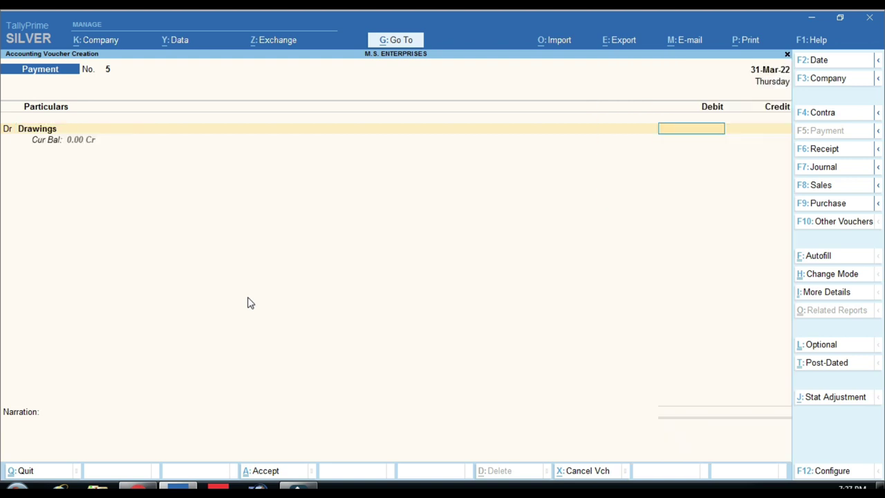
Enter a 100 payment from Cash with the narration "HOUSEHLD EXPENSES" and save the voucher
text(100)
key(Return)
key(Return)
key(Return)
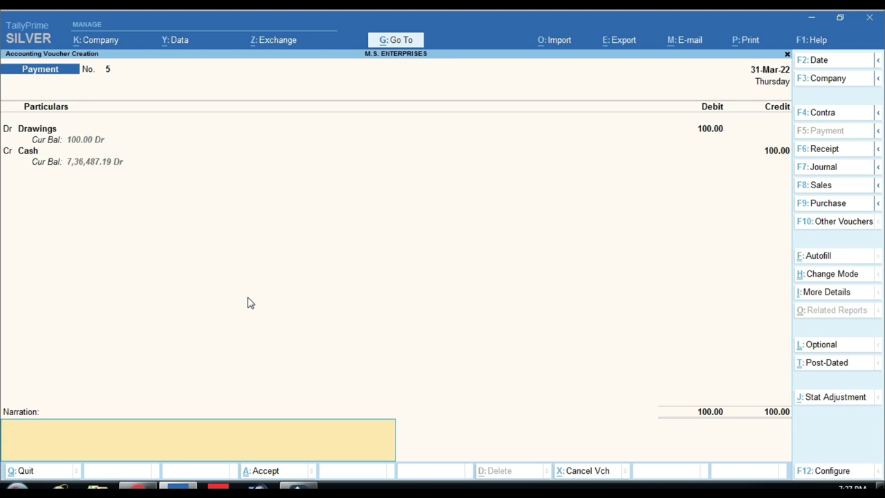
text(HOUSEHLD EXPENSES)
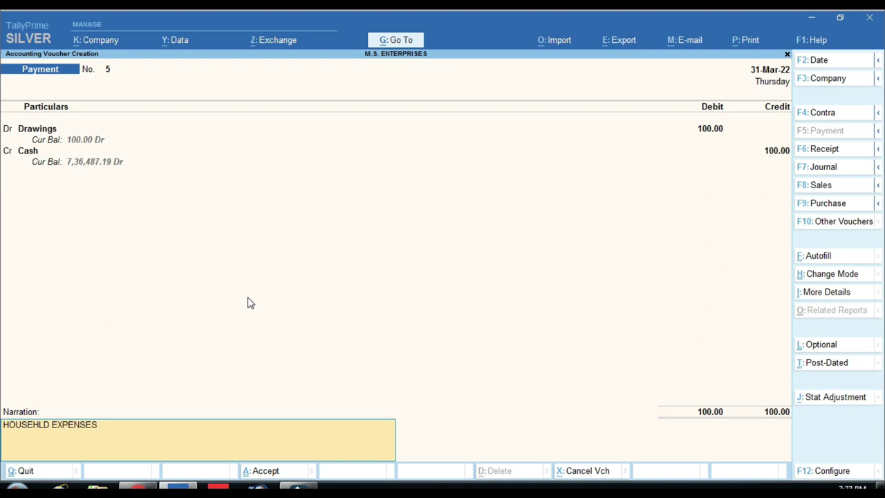
key(Return)
key(Return)
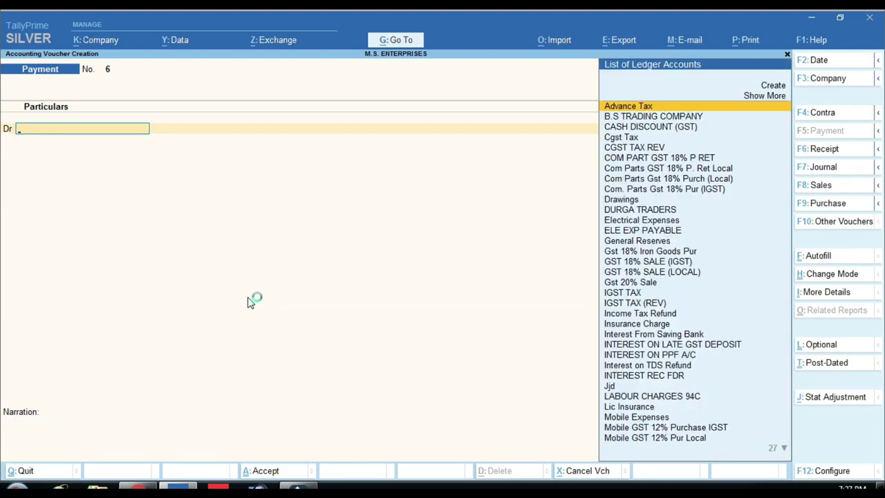
Fill in a second payment voucher debiting Drawings with 10 from Cash, stopping at the narration
key(Down)
key(Down)
key(Down)
key(Down)
key(Down)
key(Down)
key(Down)
key(Down)
key(Down)
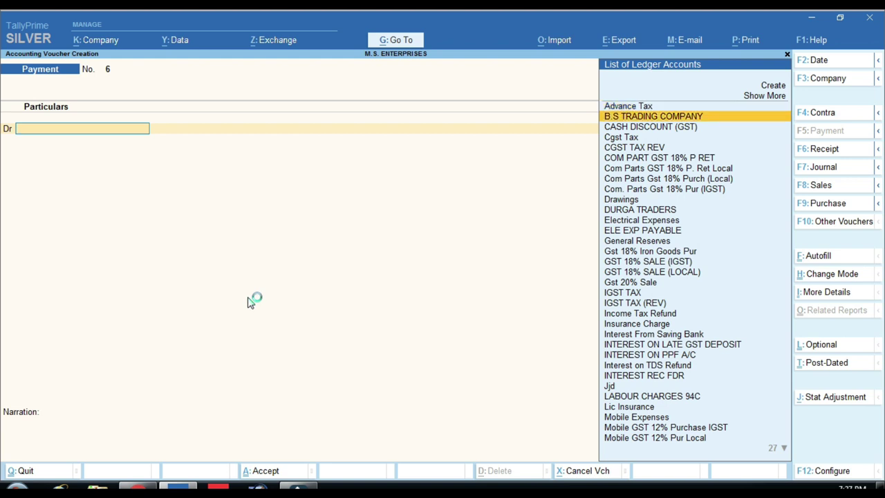
key(Return)
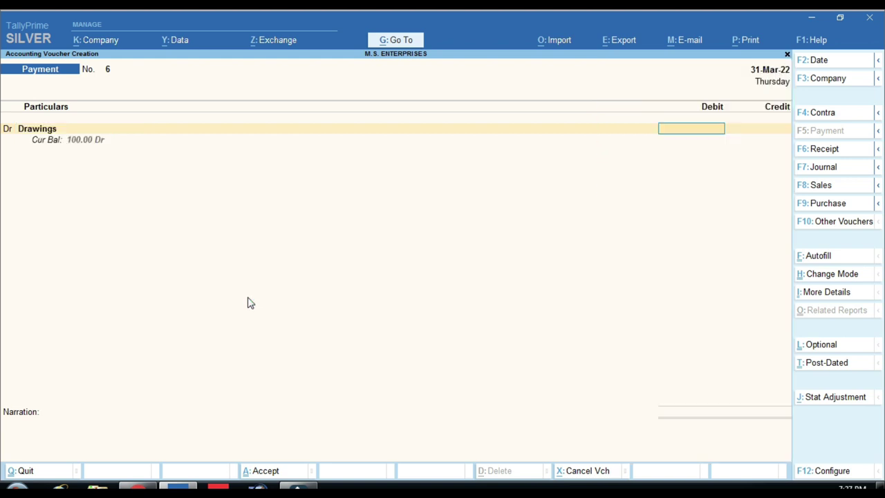
text(10)
key(Return)
key(Return)
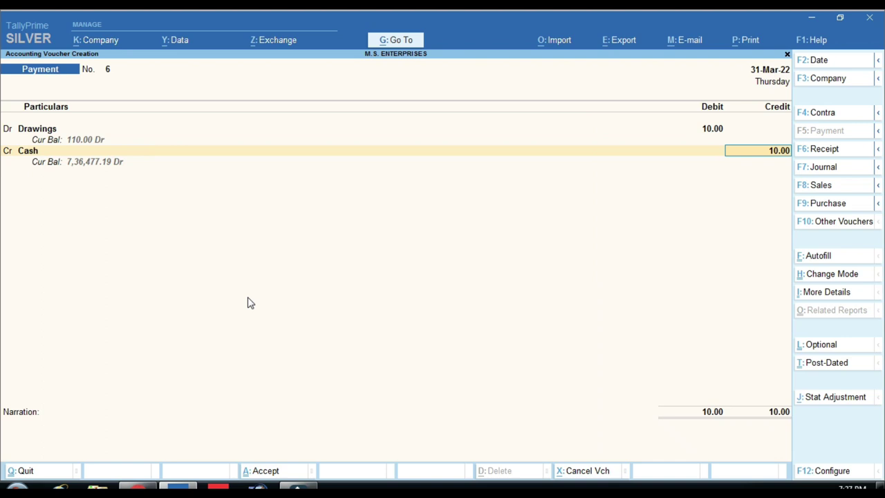
key(Return)
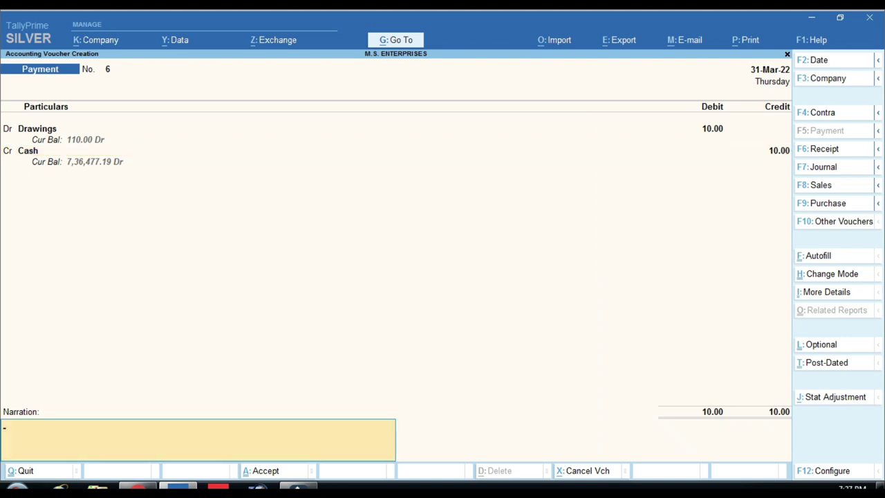
Check the narration shortcut on the browser help page, then retrieve the previous narration in TallyPrime and clear it
click(138, 487)
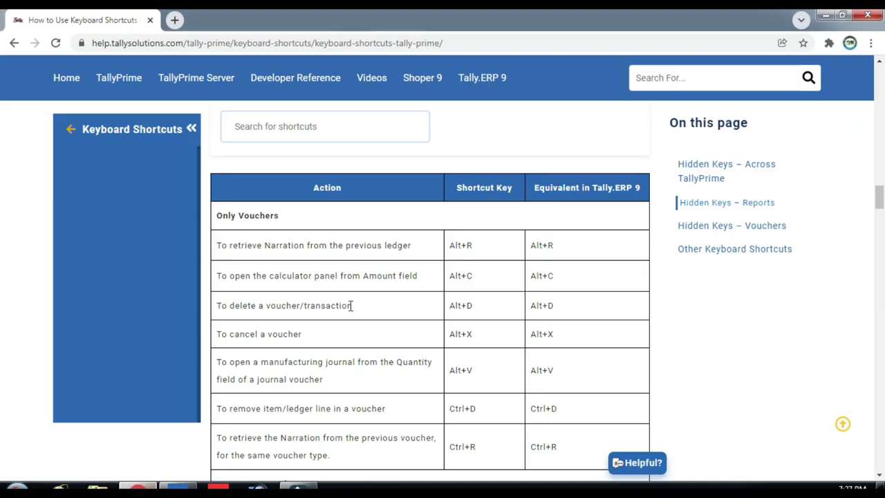
click(178, 488)
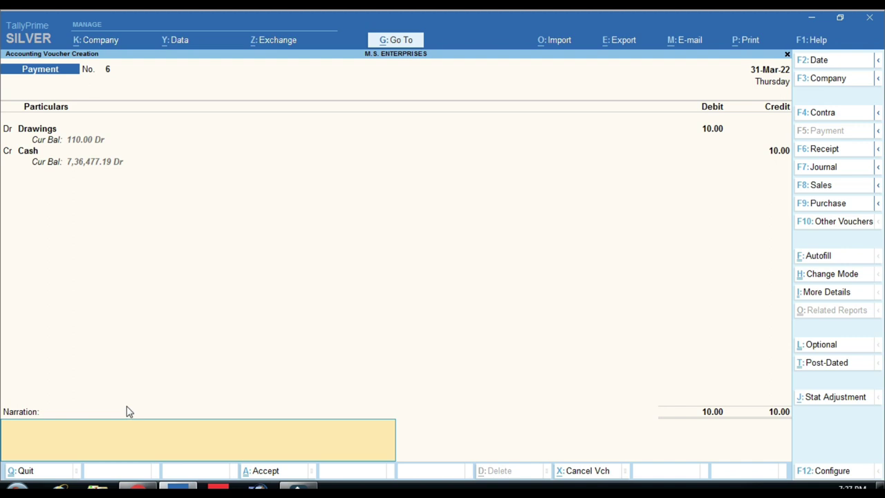
key(ctrl)
key(ctrl+alt+v)
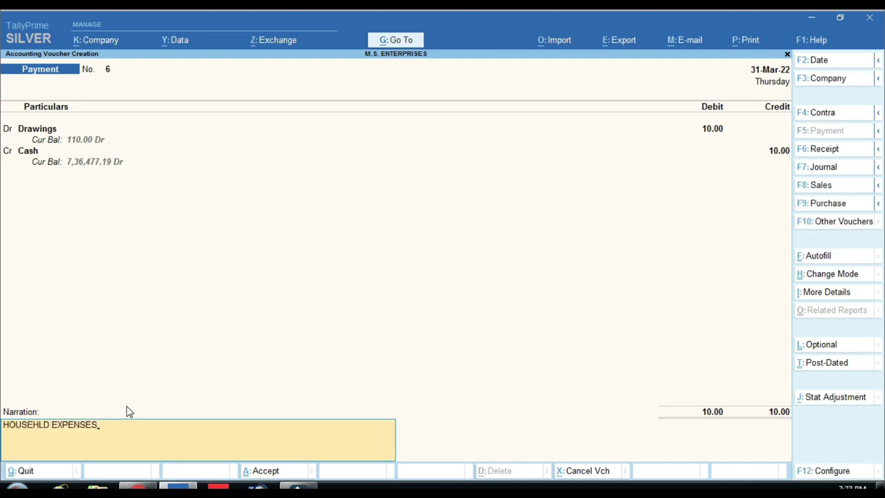
key(ctrl)
key(ctrl+BackSpace)
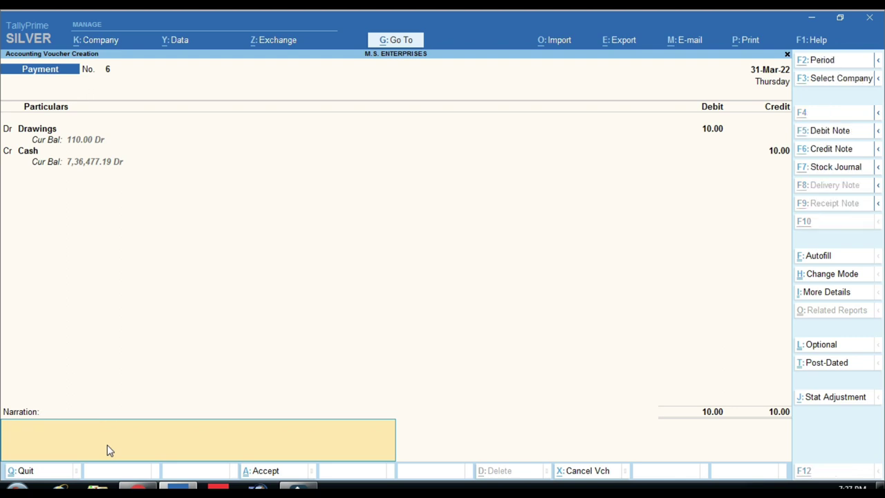
Retrieve the previous payment voucher's narration, correct it to "HOUSEHOLD EXPENSES" and save the voucher
key(ctrl+r)
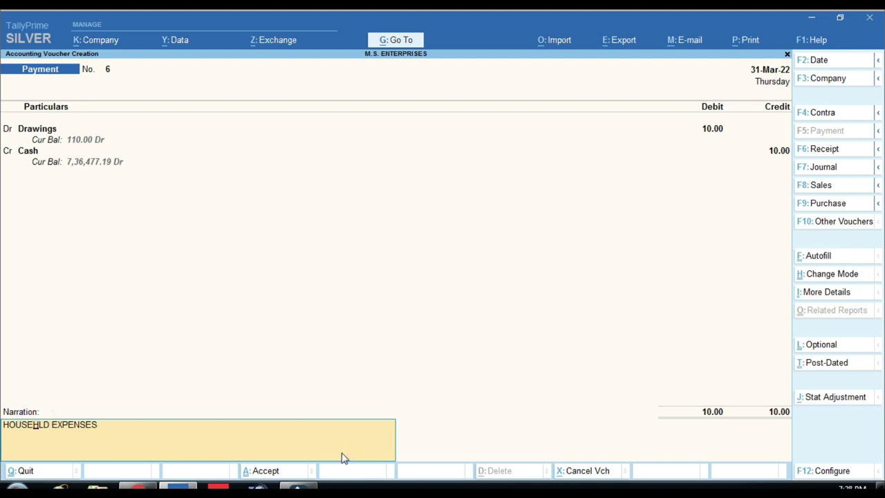
text(O)
key(Return)
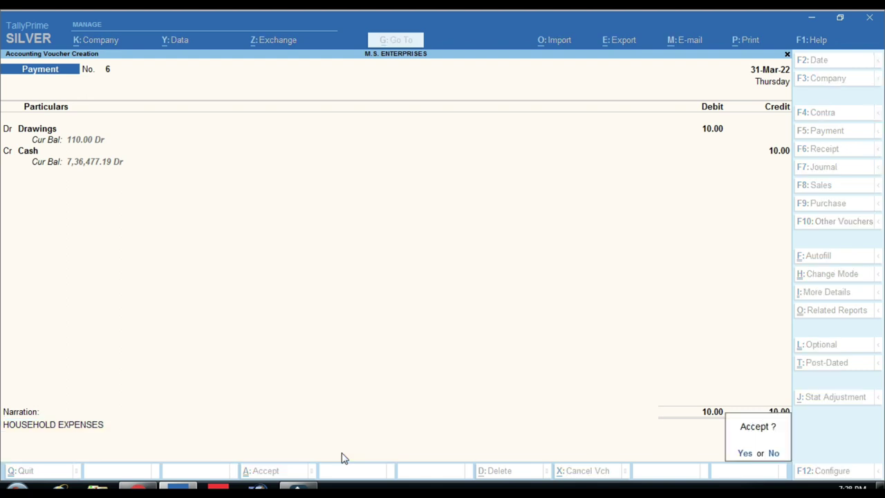
key(y)
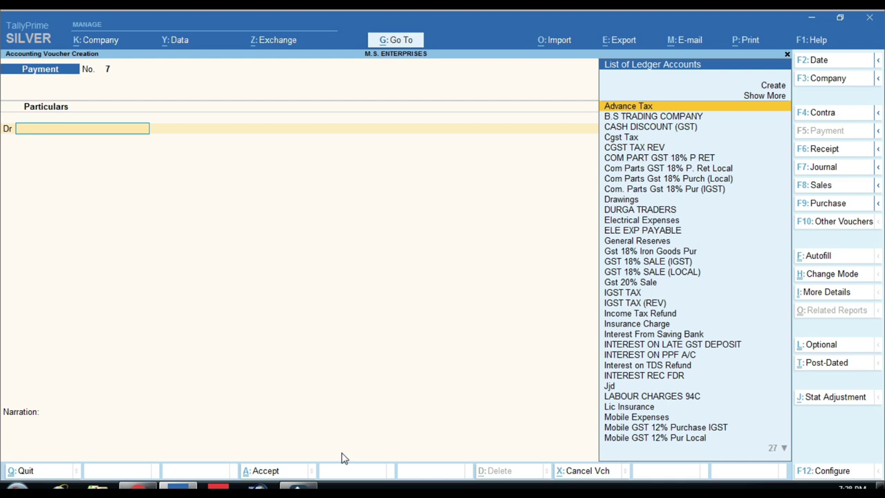
Check the voucher shortcuts on the browser help page and quit the blank payment voucher to the Gateway of Tally
key(Escape)
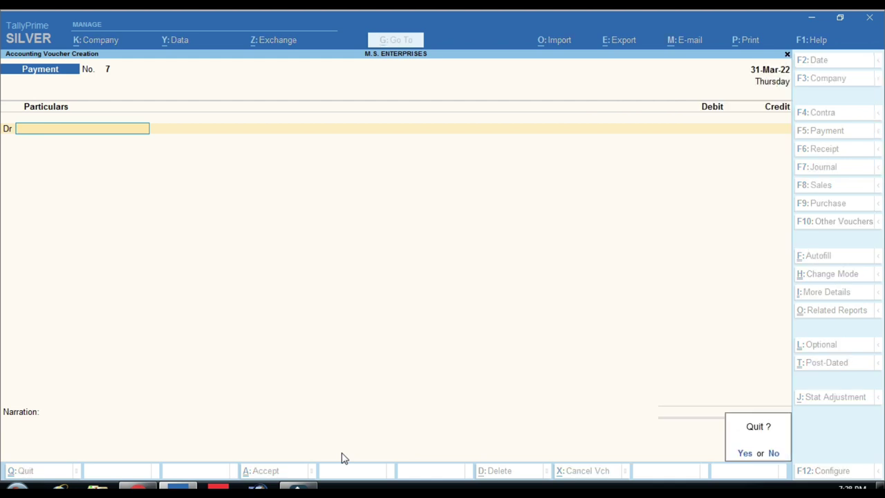
click(148, 485)
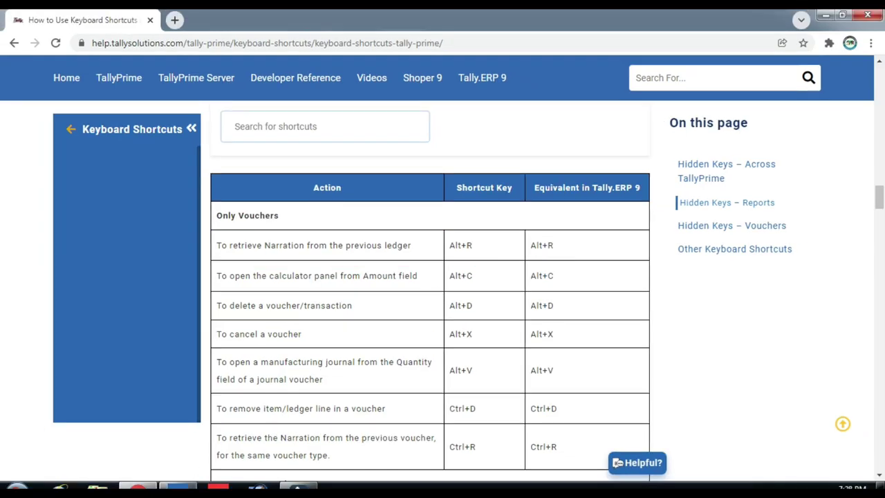
key(alt+Tab)
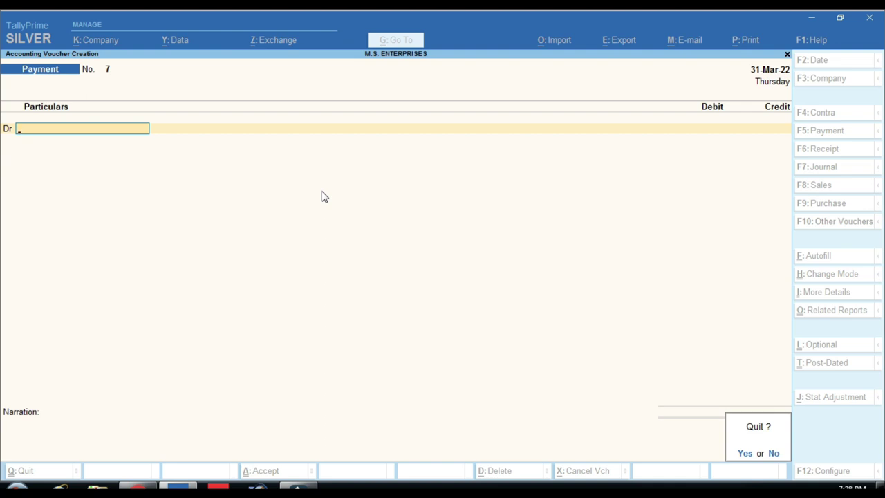
key(y)
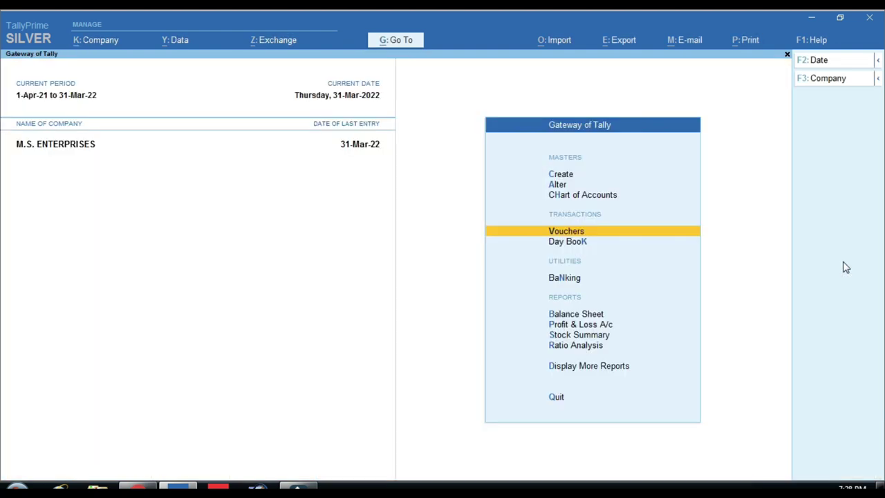
Open voucher entry from the Gateway of Tally and switch to a new purchase voucher
key(Return)
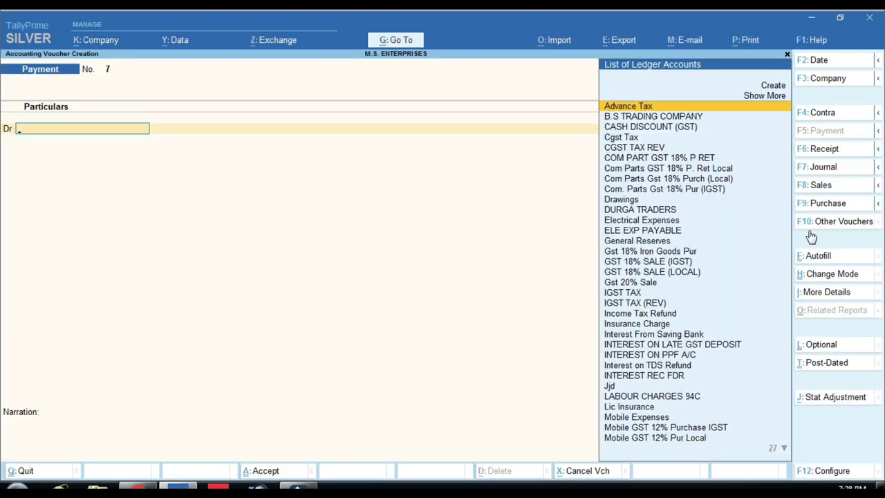
key(F9)
key(Return)
key(Return)
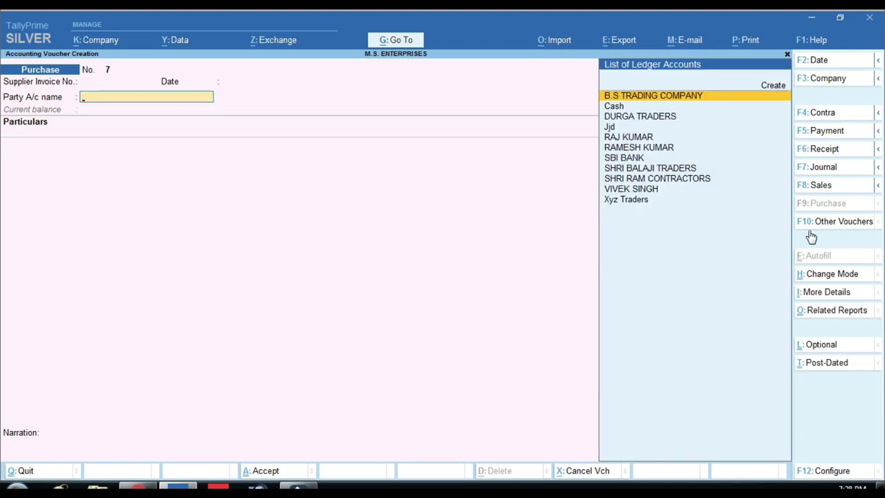
key(alt+c)
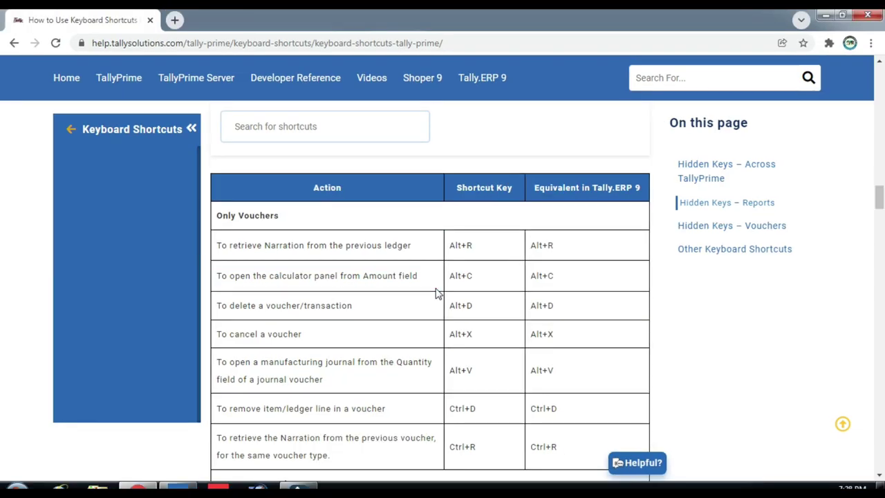
mouse_move(217, 486)
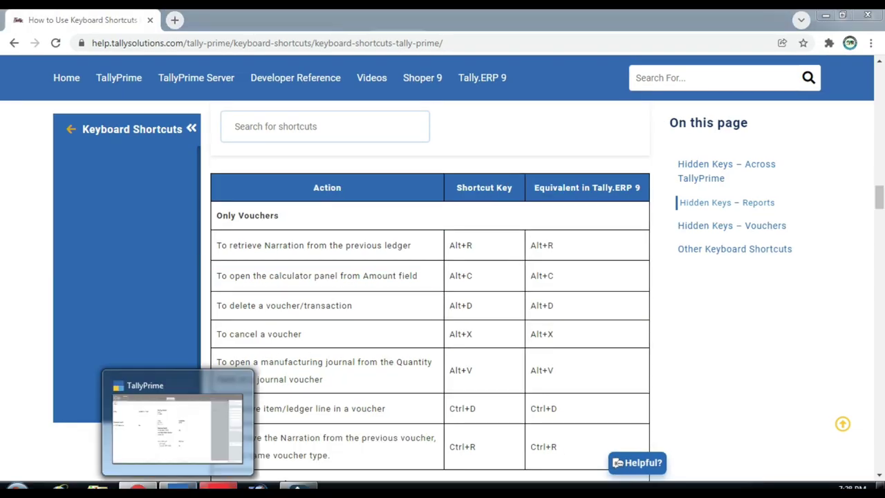
click(239, 438)
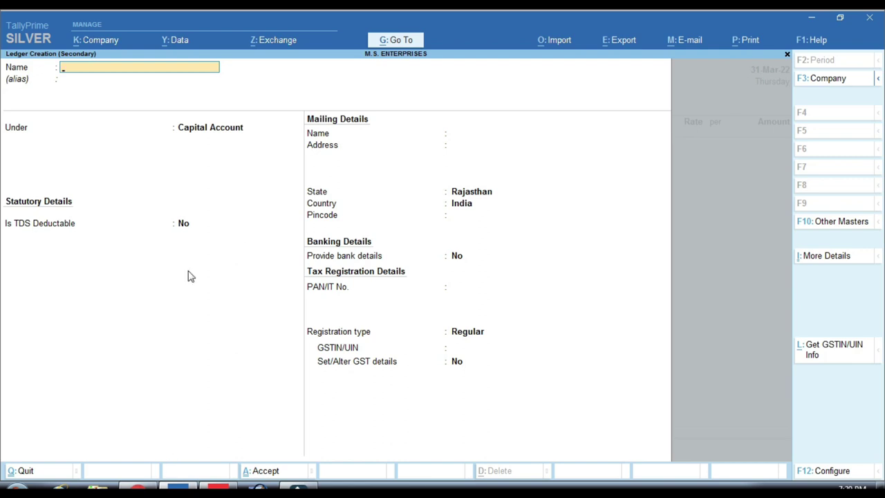
key(Escape)
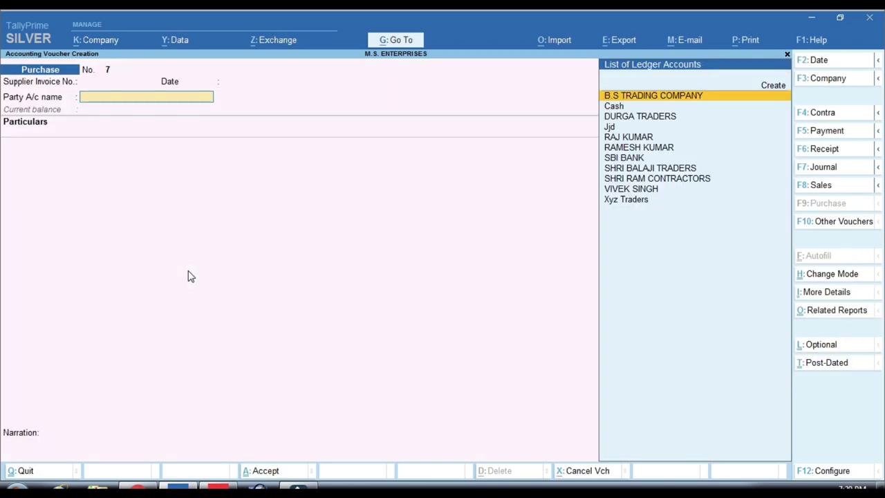
Choose B.S TRADING COMPANY as the purchase party and change the voucher mode to item-wise entry
key(Return)
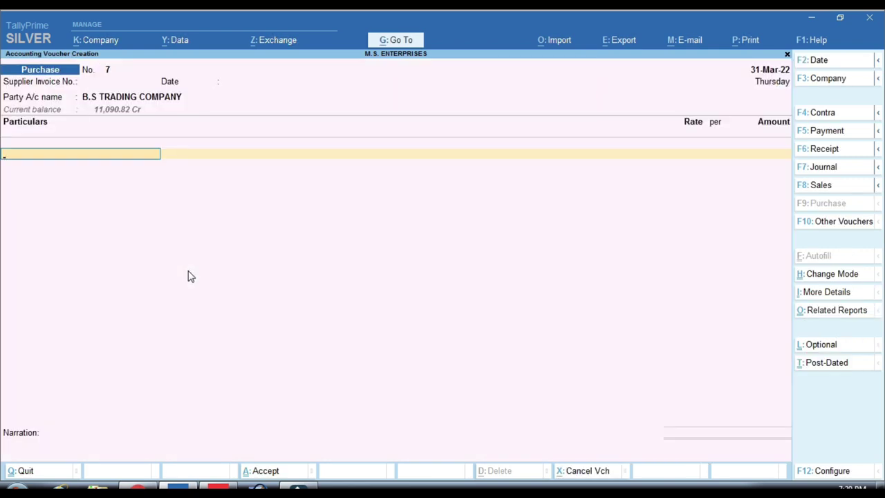
text(S)
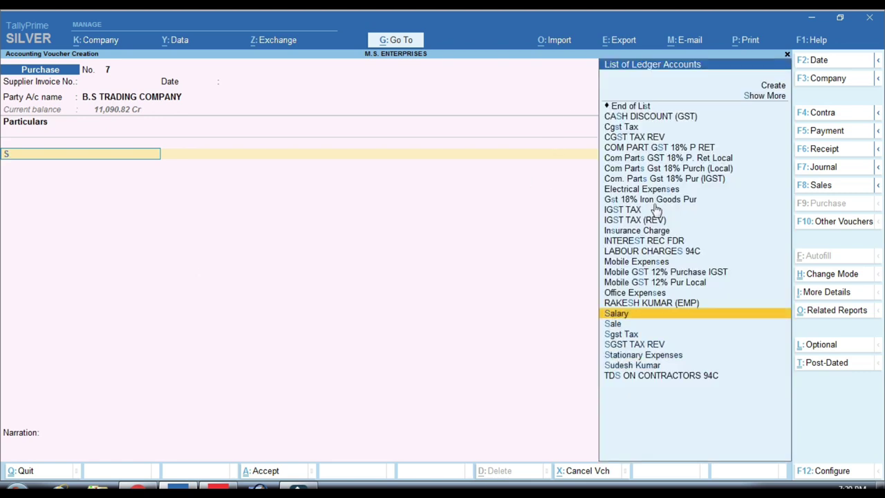
click(848, 274)
key(Up)
key(Return)
key(Return)
key(Return)
key(Return)
key(Return)
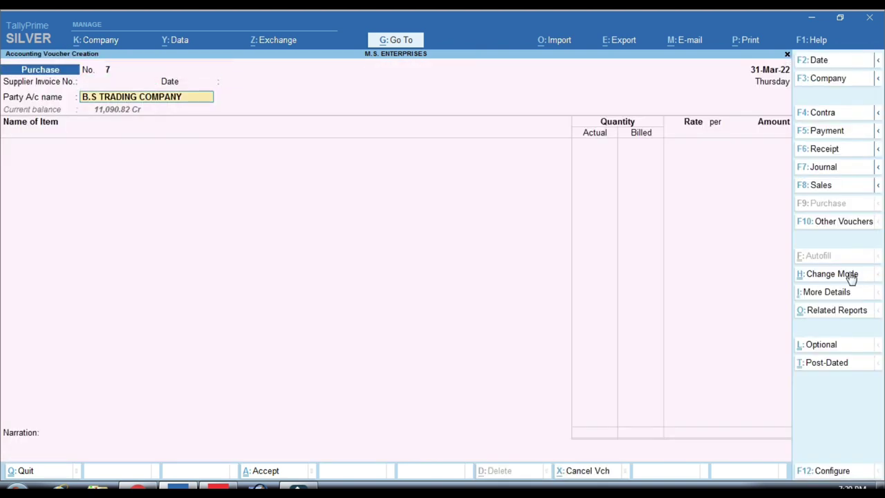
Add the stock item Keyboard With Wire Dell 120 with a quantity of 1 pcs at Godowan, proceeding to its Amount field
text(D)
key(Down)
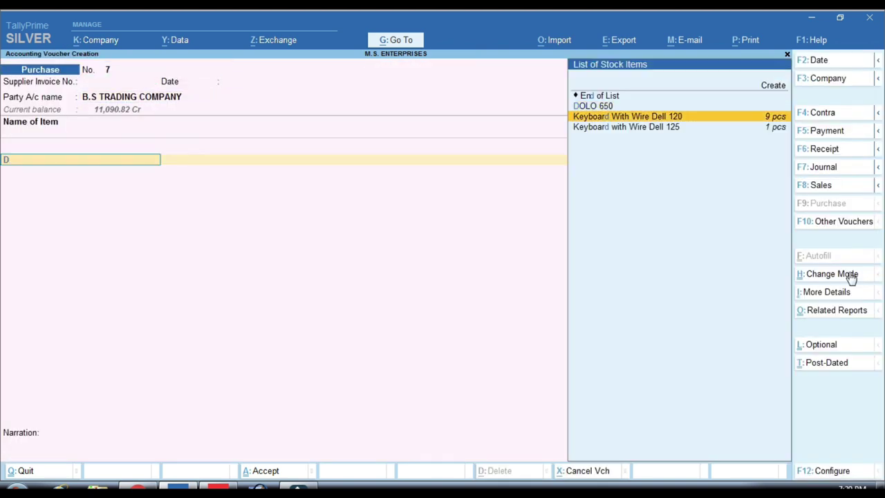
key(Return)
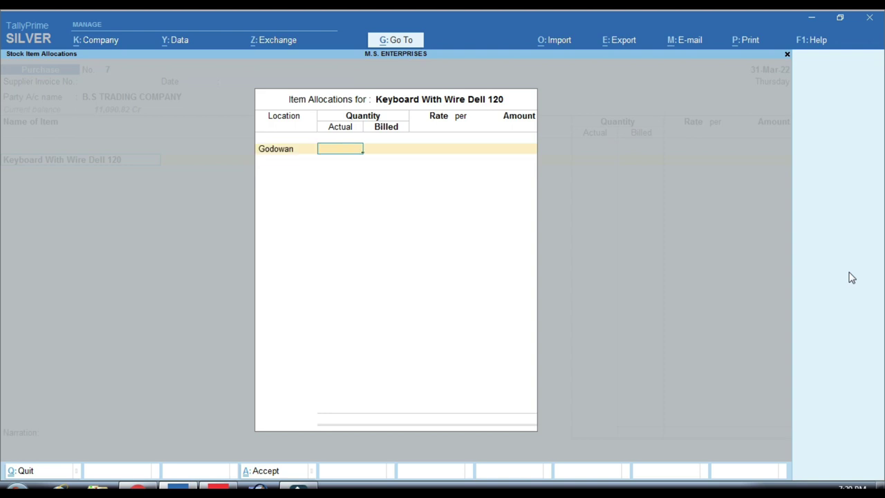
text(1)
key(Return)
key(Return)
key(Return)
key(Return)
key(Return)
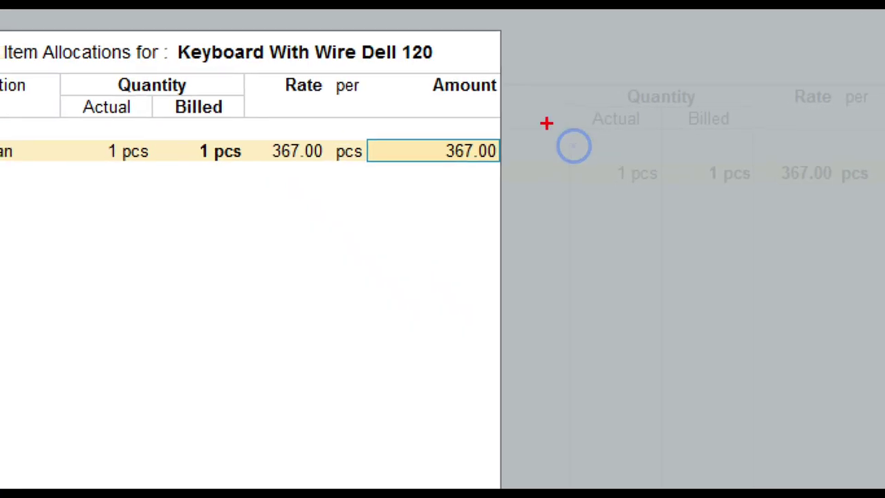
Calculate 5+2 in the calculator panel and set the keyboard item's allocation amount to 7
drag(260, 64, 516, 180)
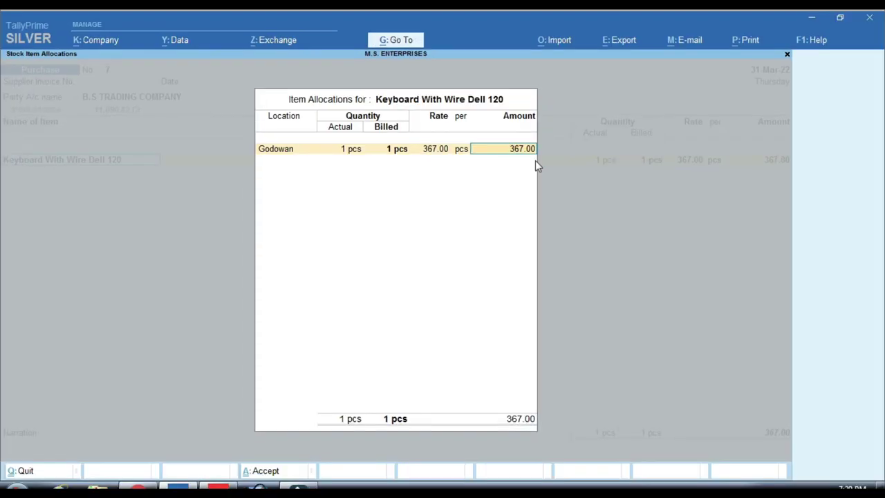
key(ctrl+n)
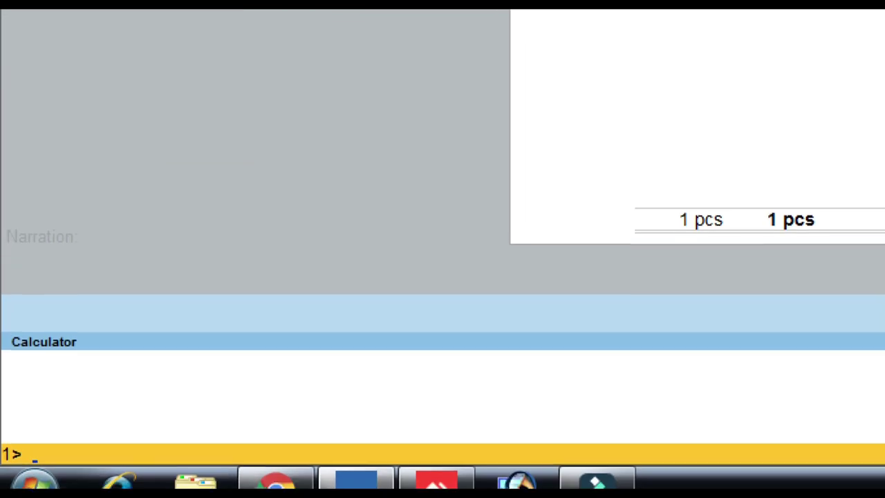
drag(1, 407, 40, 474)
drag(79, 453, 237, 458)
key(Escape)
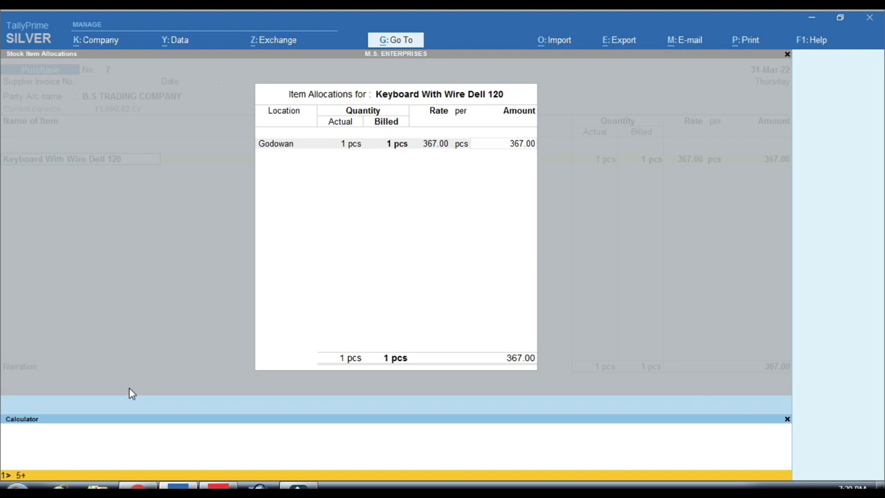
key(Return)
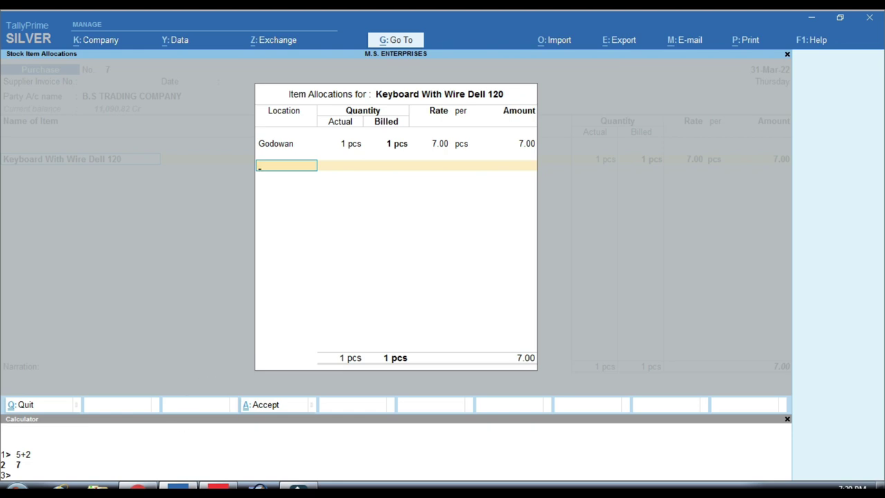
Switch to the browser help page and check the shortcut for deleting a voucher or transaction
key(alt+Tab)
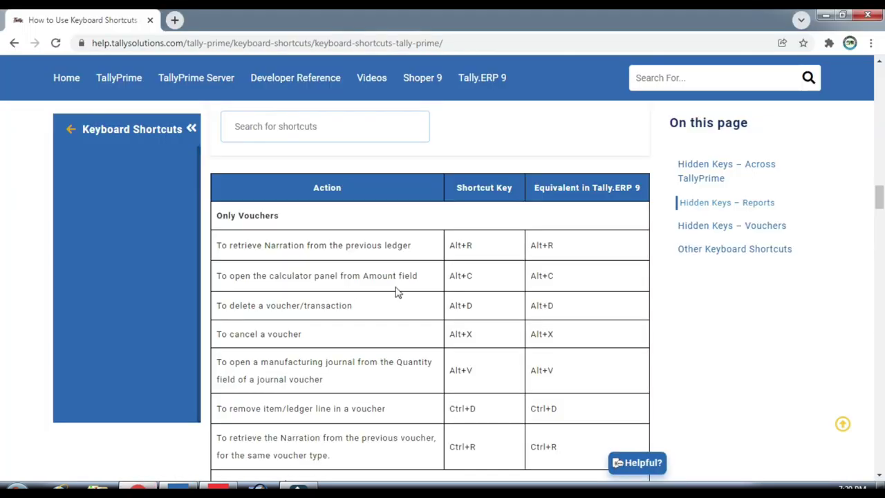
scroll(360, 280, down, 2)
scroll(324, 242, up, 2)
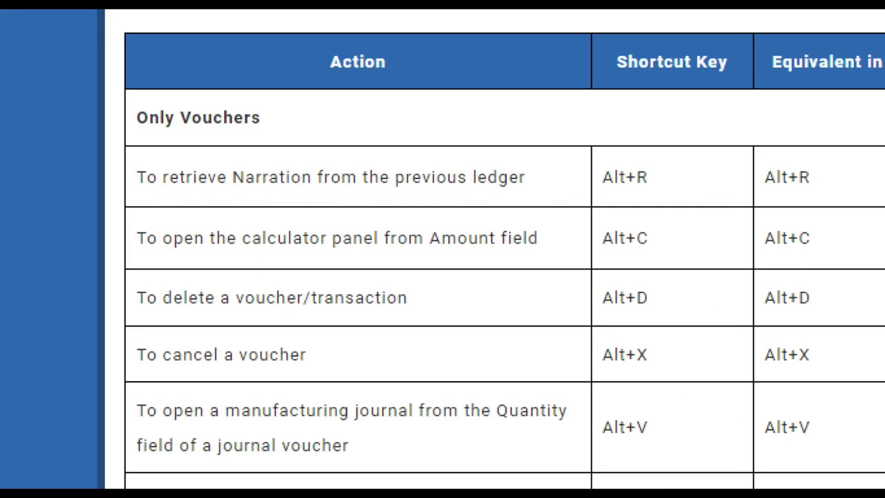
click(297, 313)
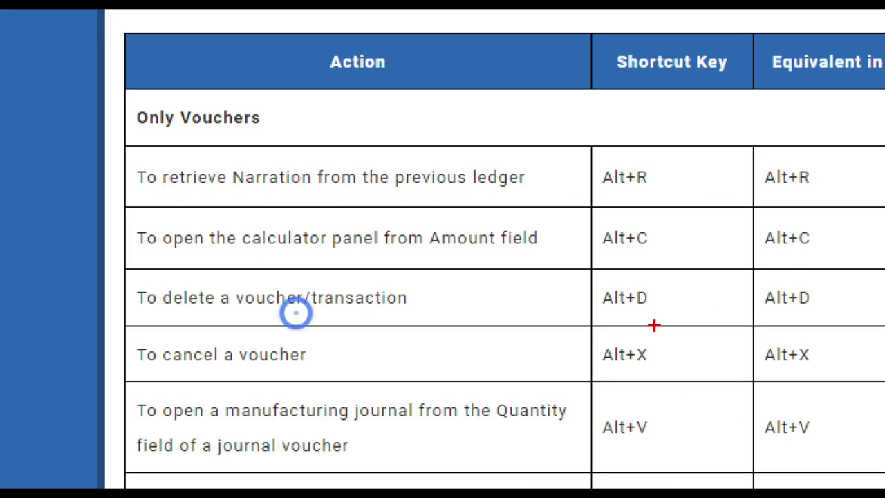
mouse_move(122, 264)
mouse_down()
mouse_move(184, 313)
mouse_move(435, 322)
mouse_up()
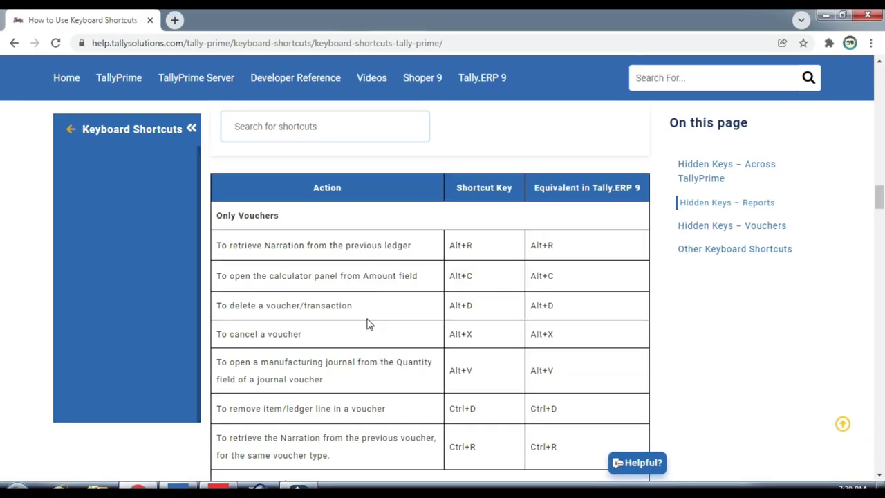
Return to TallyPrime, abandon the purchase voucher and open the Day Book
click(235, 479)
key(Escape)
key(Escape)
key(Home)
key(d)
key(d)
Delete the Drawings payment voucher No. 6 directly from the Day Book list
key(Down)
key(Down)
key(Down)
key(Up)
key(Up)
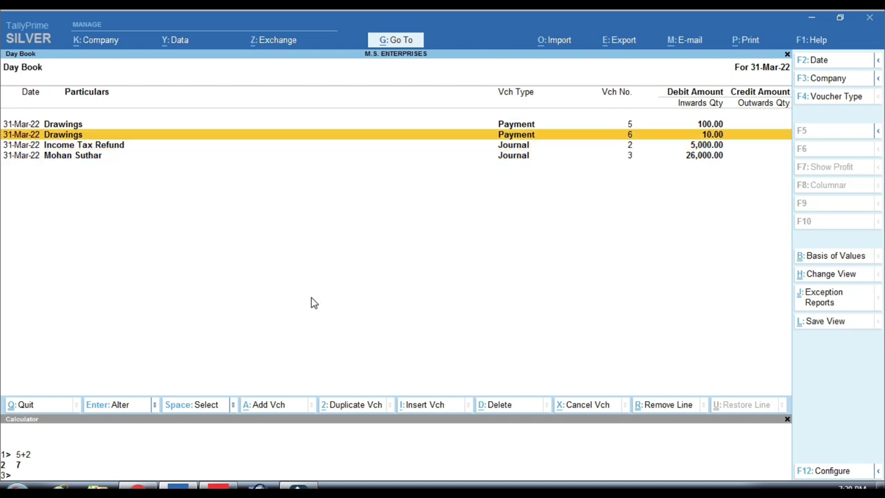
key(alt)
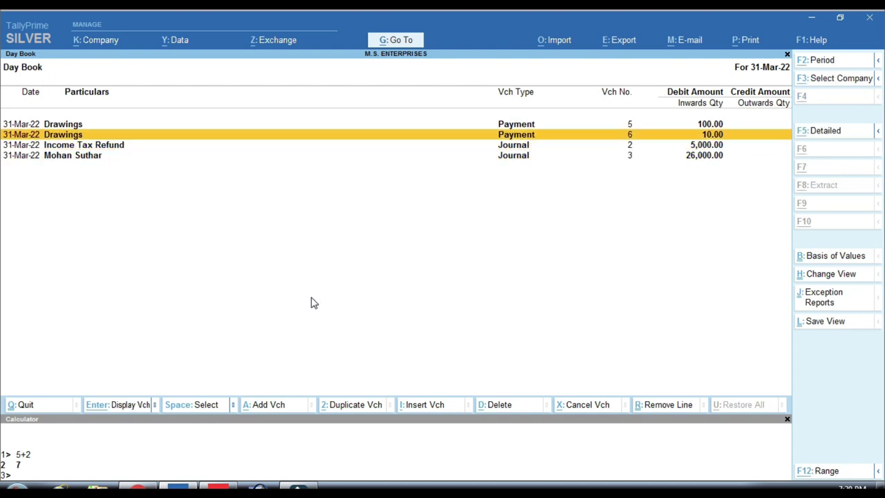
key(alt+d)
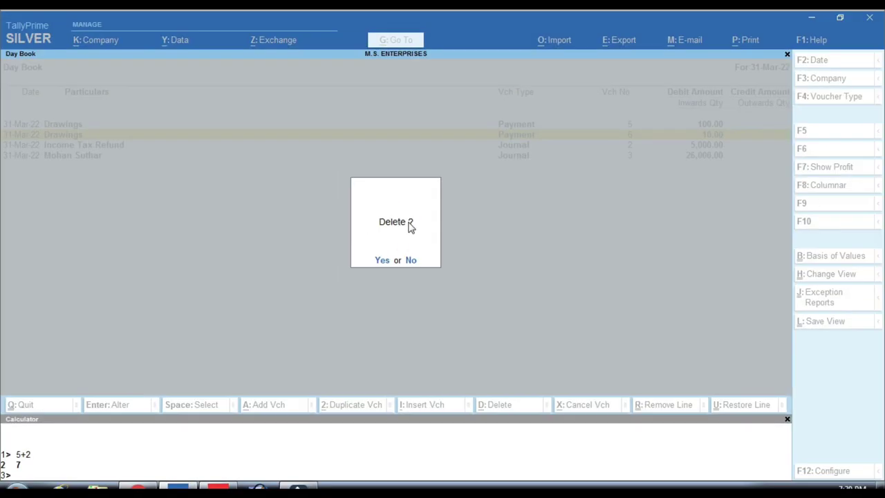
key(y)
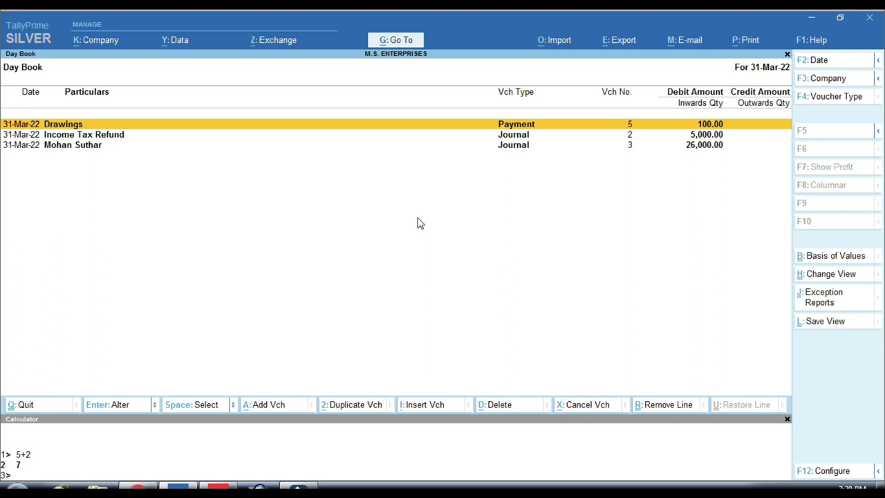
Open the Drawings payment voucher No. 5 for alteration and delete it from there
key(Return)
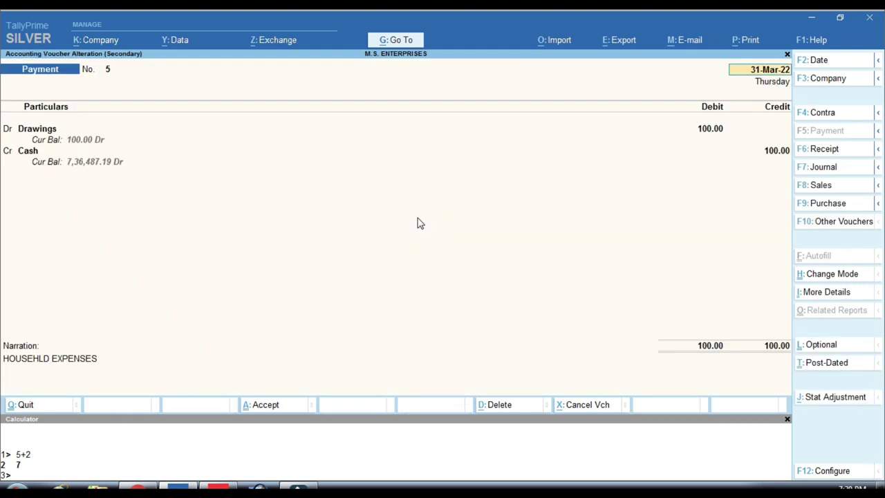
key(ctrl)
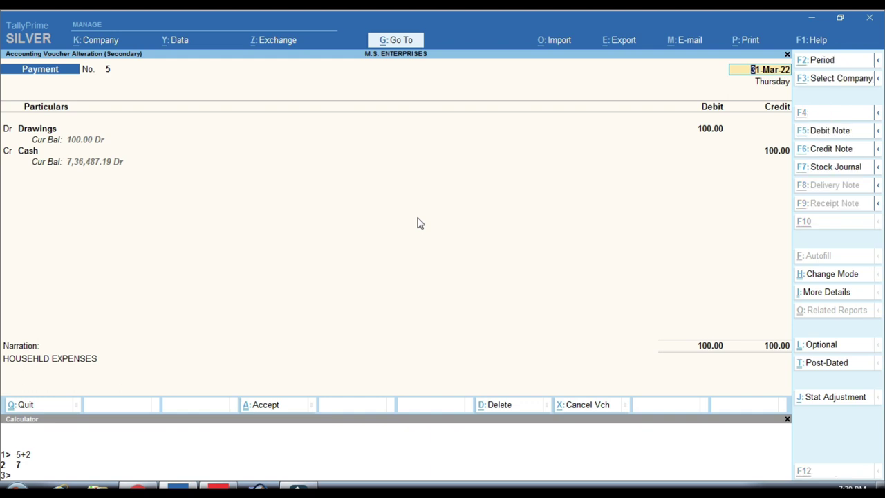
key(alt+d)
key(y)
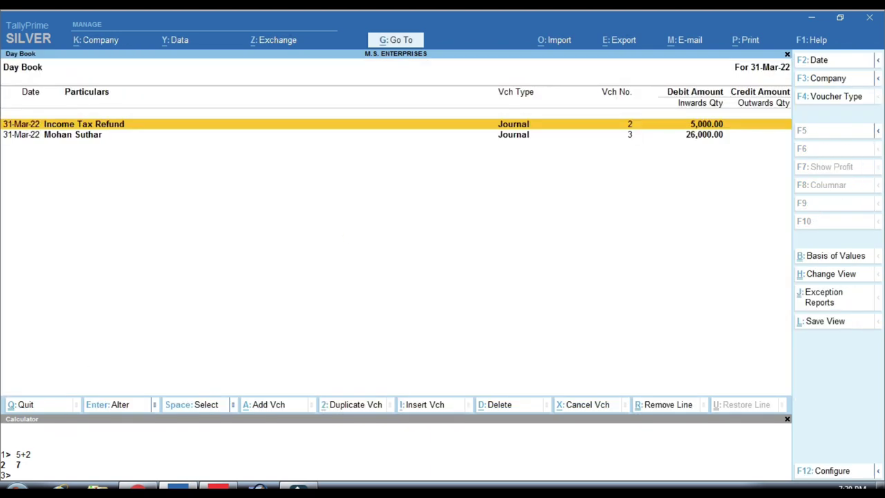
Glance at the browser help page, then leave the Day Book in TallyPrime and open a blank stock journal voucher
key(alt+Tab)
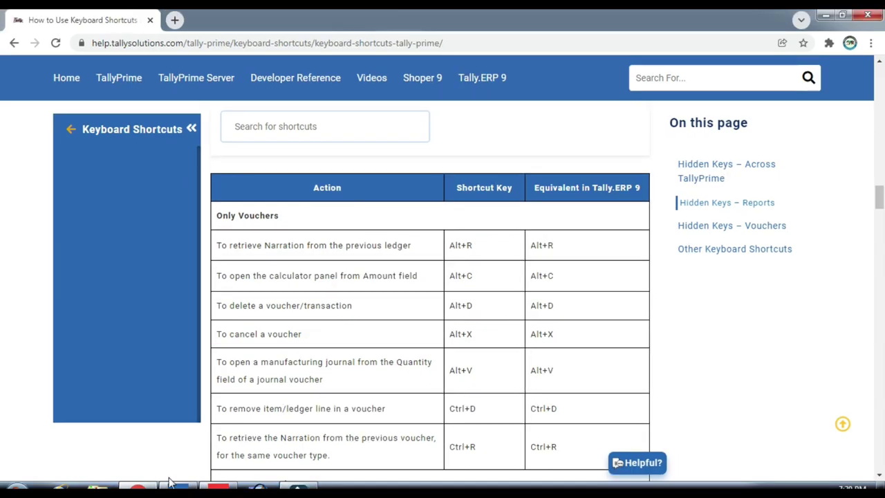
key(alt+Tab)
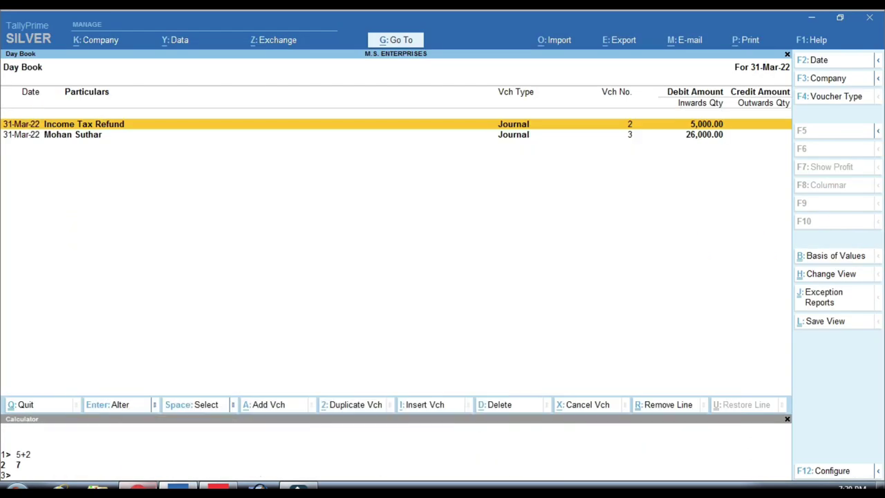
key(Escape)
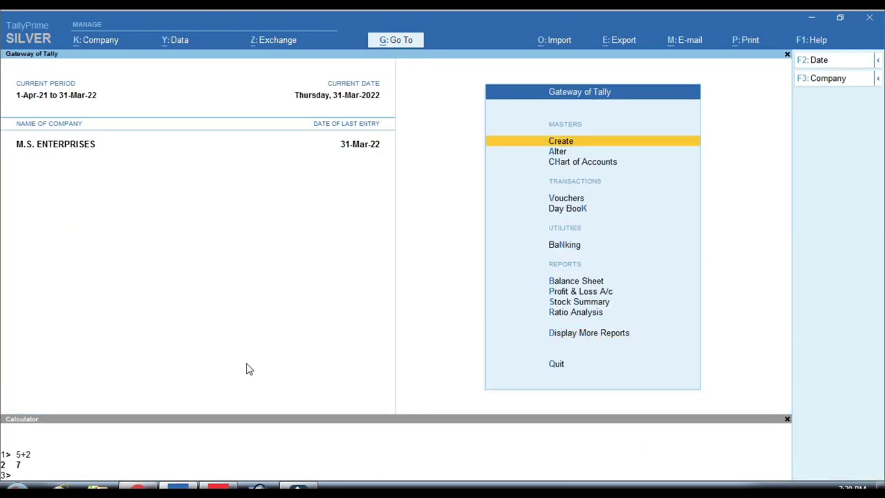
key(v)
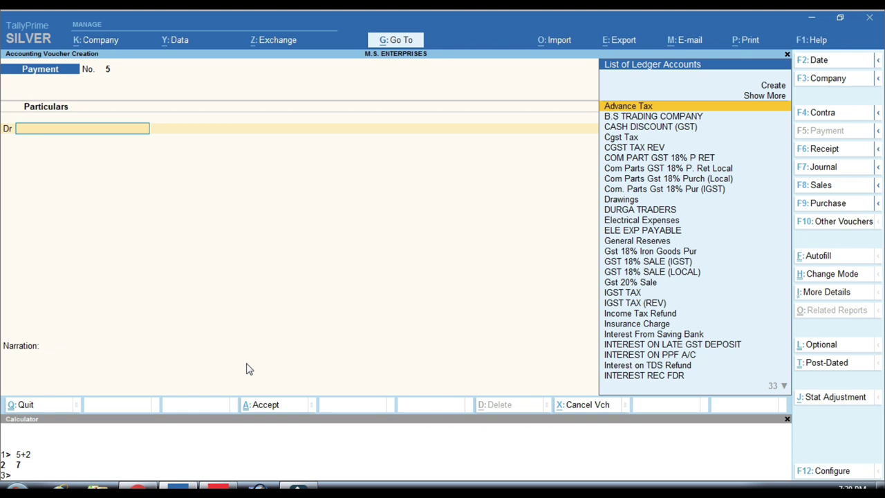
key(alt+F7)
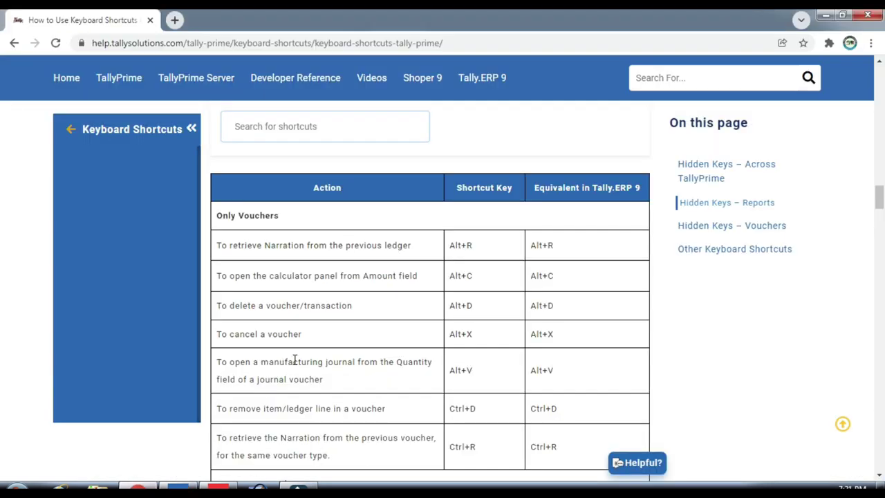
Review the remaining voucher shortcuts on the browser help page, then quit the stock journal in TallyPrime and reopen the Day Book
scroll(372, 399, down, 2)
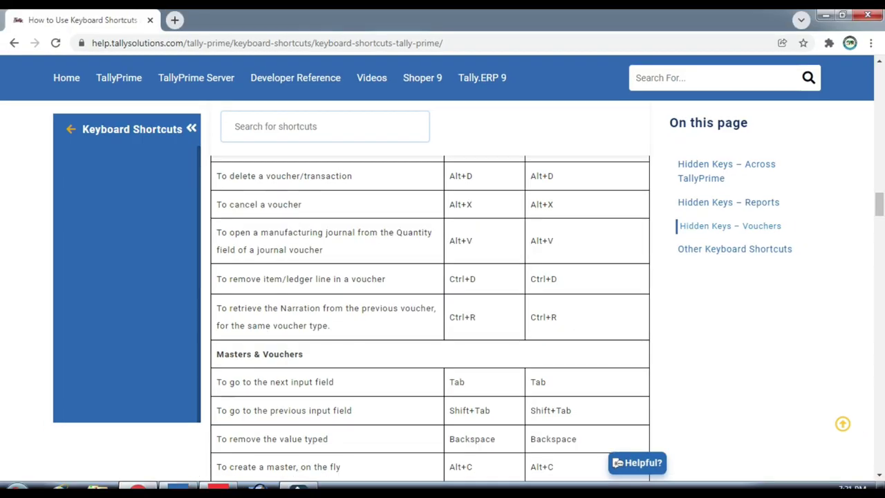
key(alt+Tab)
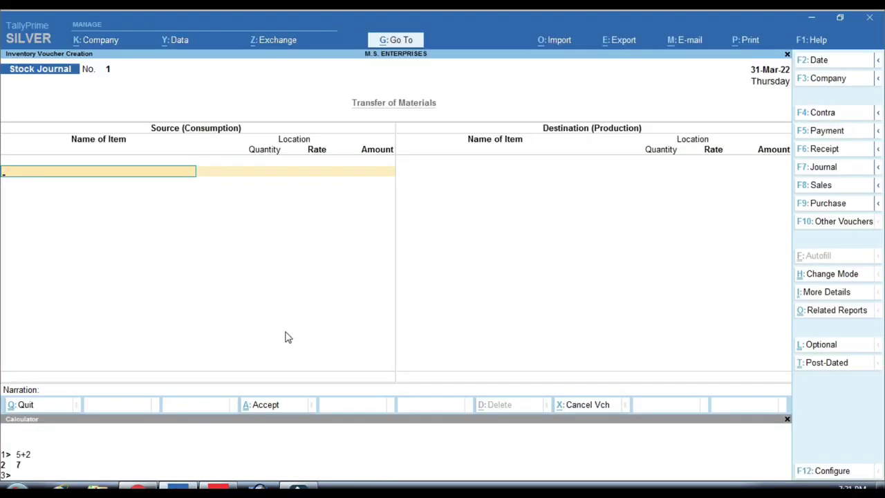
key(Escape)
key(Down)
key(Home)
key(d)
key(y)
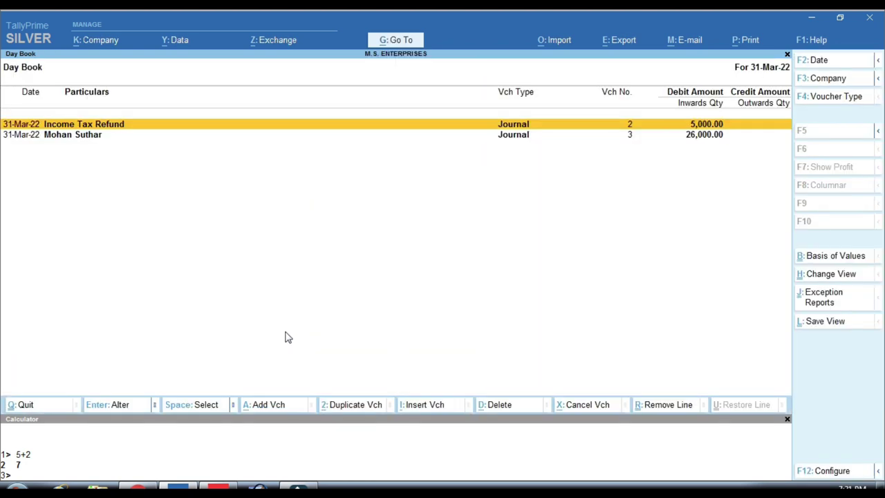
Set the Day Book period to 1-Apr-21 to 31-Mar-22 and briefly open the Cash sales voucher No. 4
key(F2)
key(Return)
key(Up)
key(Up)
key(Up)
key(Up)
key(Up)
key(Up)
key(Up)
key(Up)
key(Up)
key(Up)
key(Return)
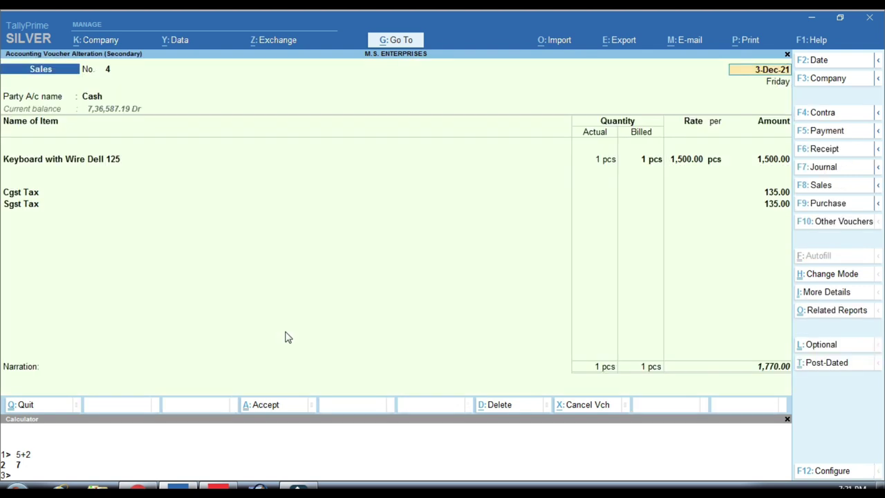
key(Escape)
Open the B.S TRADING COMPANY purchase voucher No. 1 for alteration and advance through its header fields to the first item line
key(Up)
key(Up)
key(Up)
key(Up)
key(Up)
key(Up)
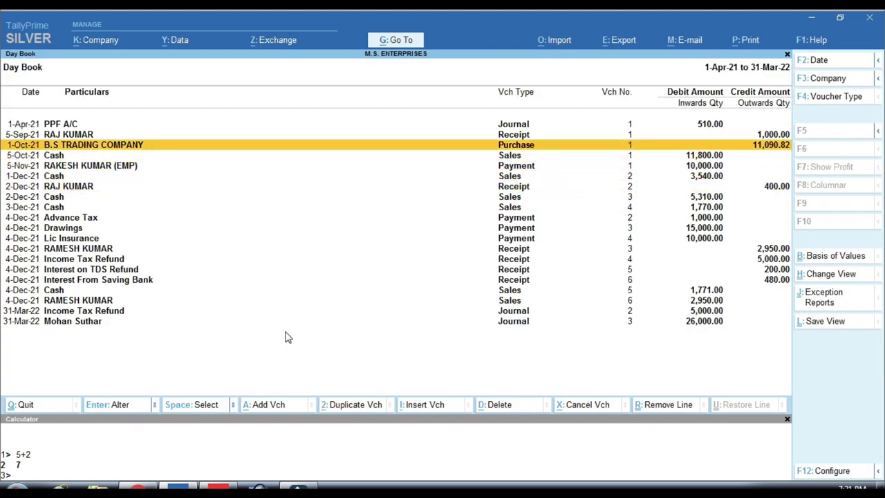
key(Return)
key(Return)
key(Return)
key(Return)
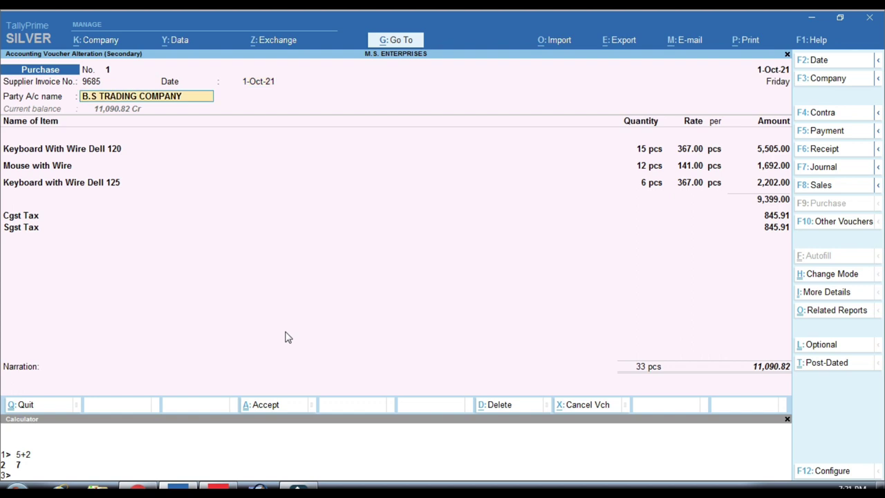
key(Return)
Check the line-removal shortcut on the browser help page, then remove the Keyboard With Wire Dell 120 and Mouse with Wire lines in TallyPrime
key(alt+Tab)
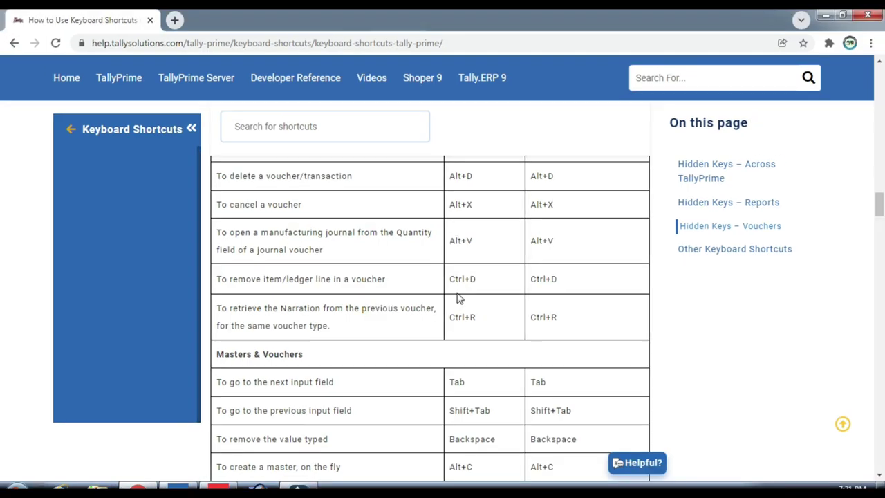
key(alt+Tab)
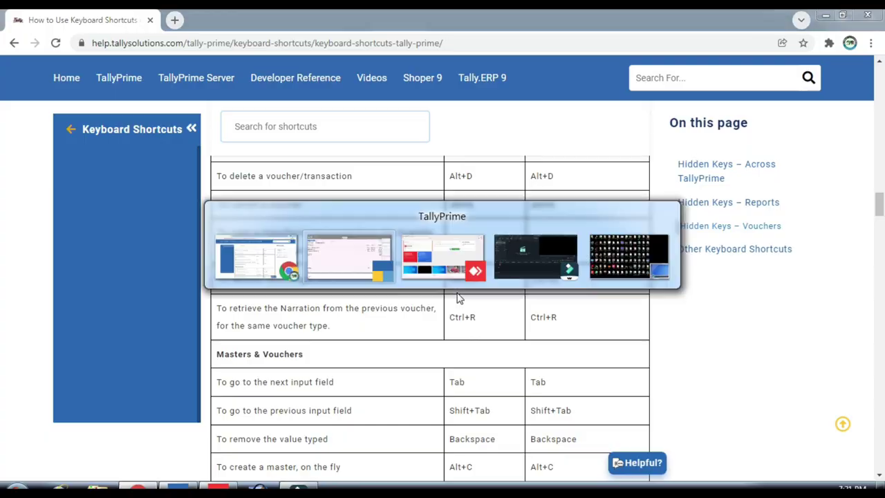
key(ctrl+d)
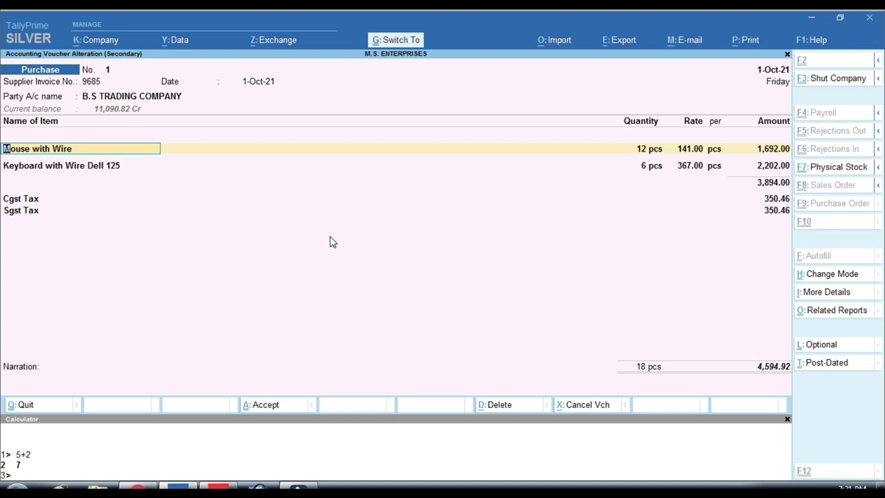
key(ctrl+d)
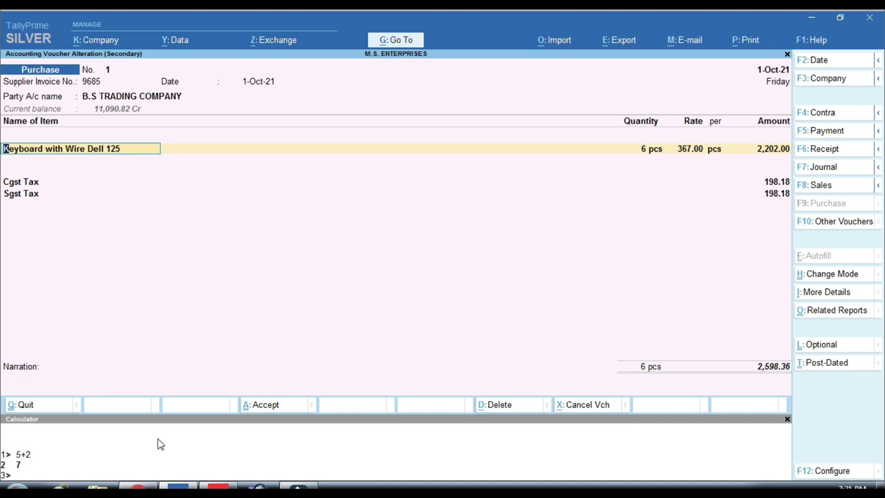
Review the narration retrieval entry and the Masters & Vouchers shortcuts on the browser help page
click(148, 484)
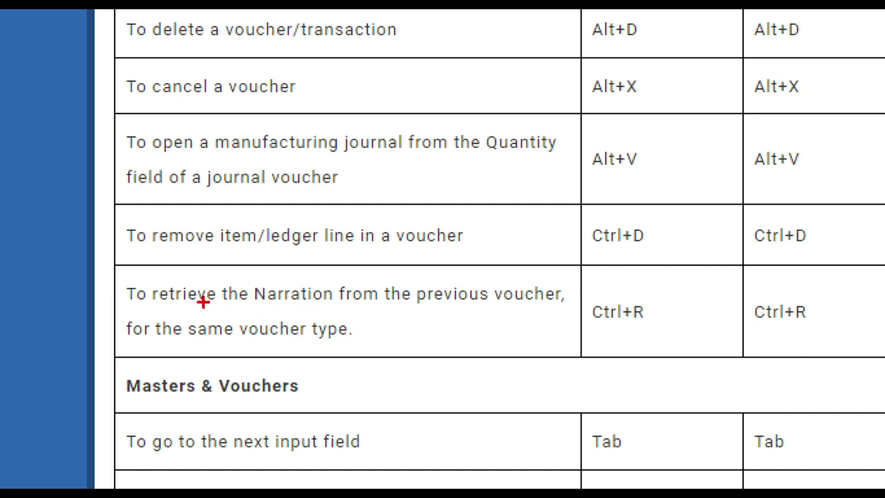
mouse_move(95, 271)
mouse_down()
mouse_move(330, 362)
mouse_move(515, 358)
mouse_move(576, 347)
mouse_up()
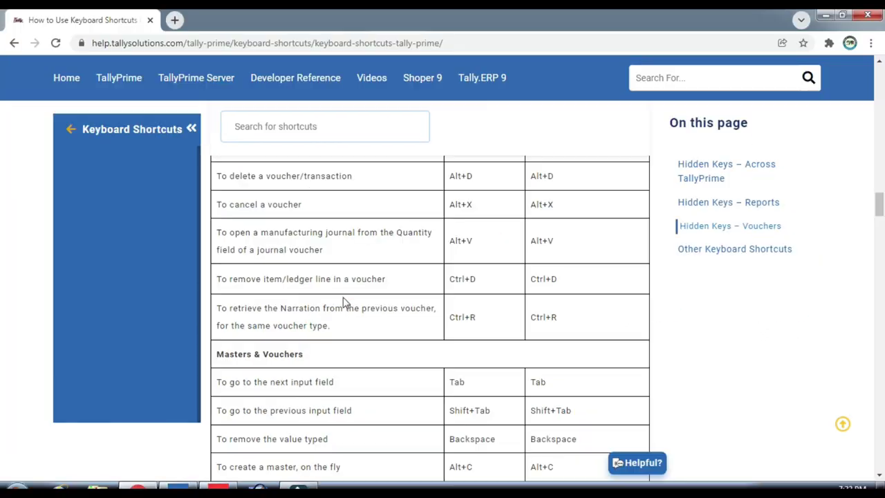
scroll(386, 363, down, 3)
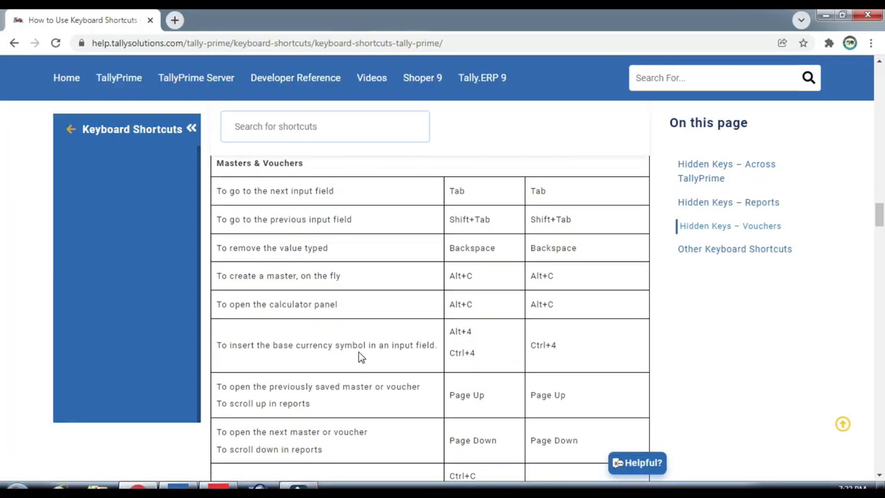
scroll(359, 357, up, 1)
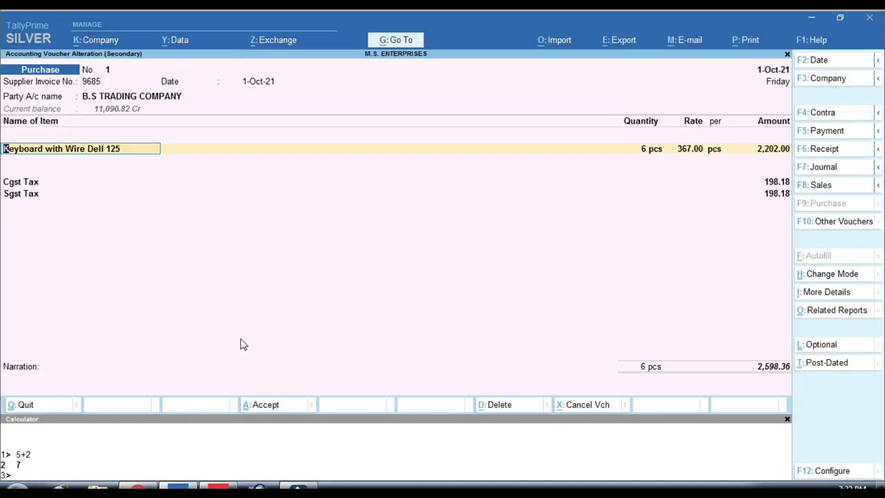
Clear the remaining item name in TallyPrime, then abandon the altered voucher and open a blank Purchase voucher
key(BackSpace)
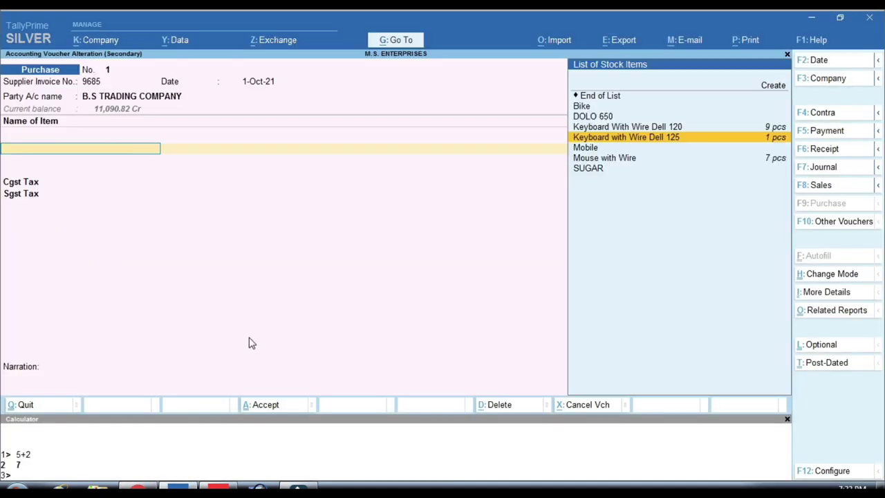
key(Escape)
key(Down)
key(Down)
key(Down)
key(Down)
key(Down)
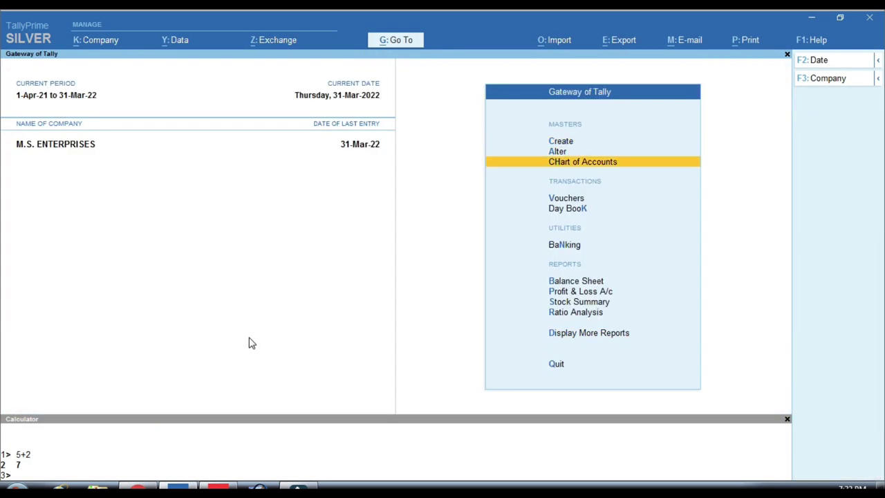
key(Return)
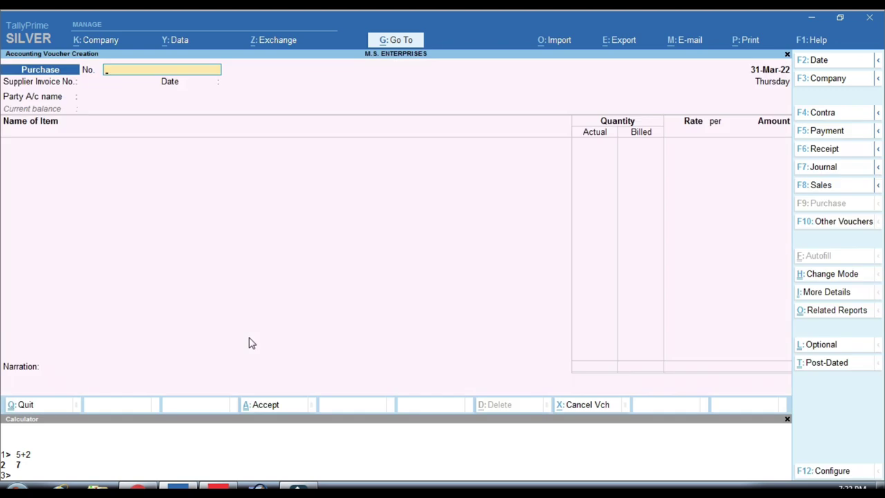
Enter 445 as voucher and supplier invoice number, accept the date 31-Mar-22 and choose B.S TRADING COMPANY as the party
text(445)
key(Return)
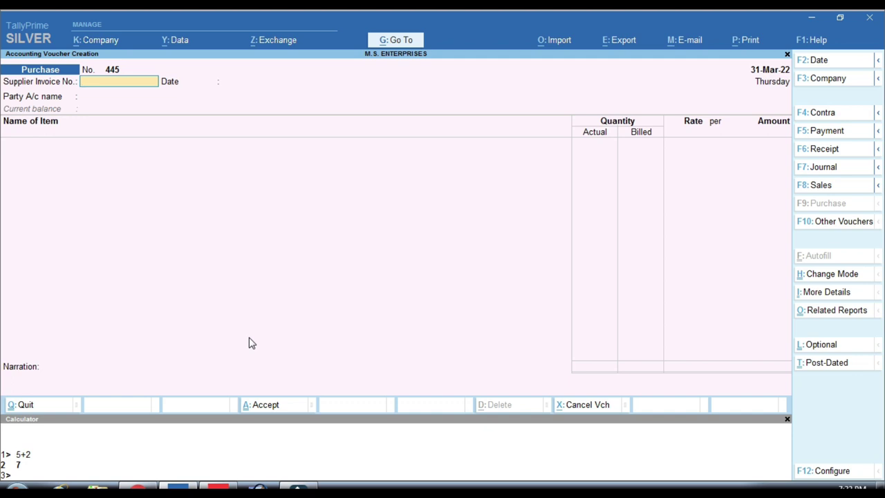
text(445)
key(Return)
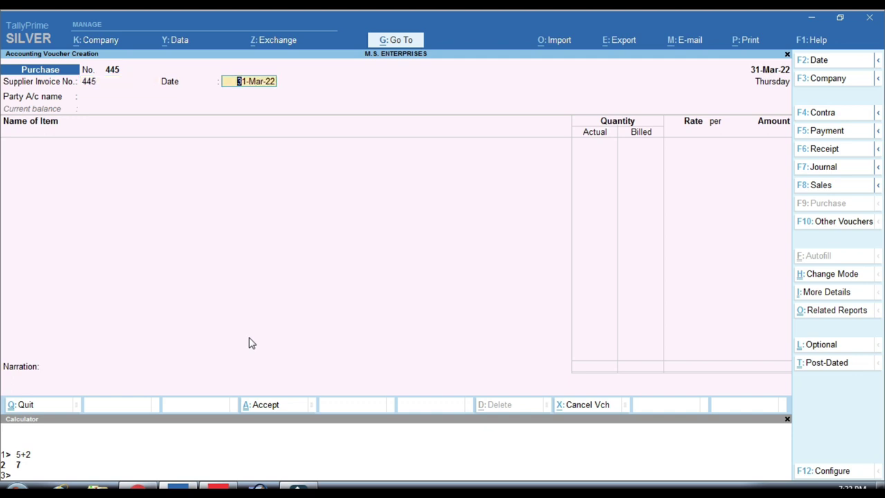
key(Return)
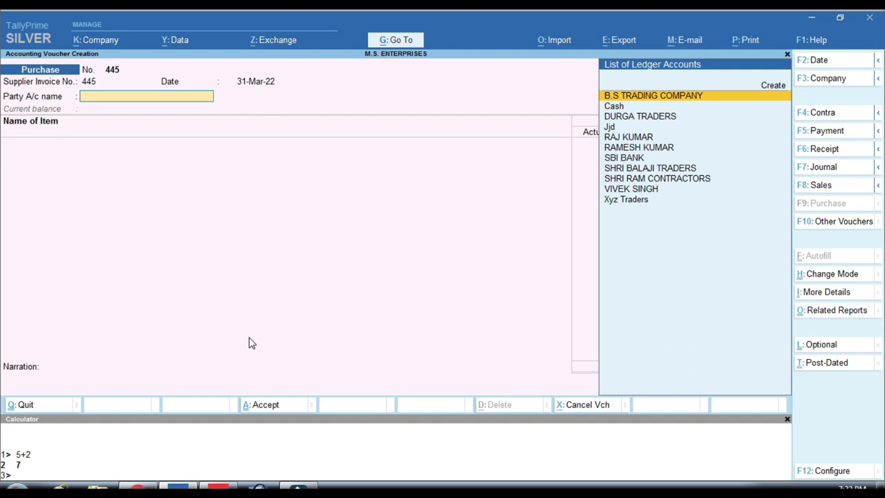
key(Return)
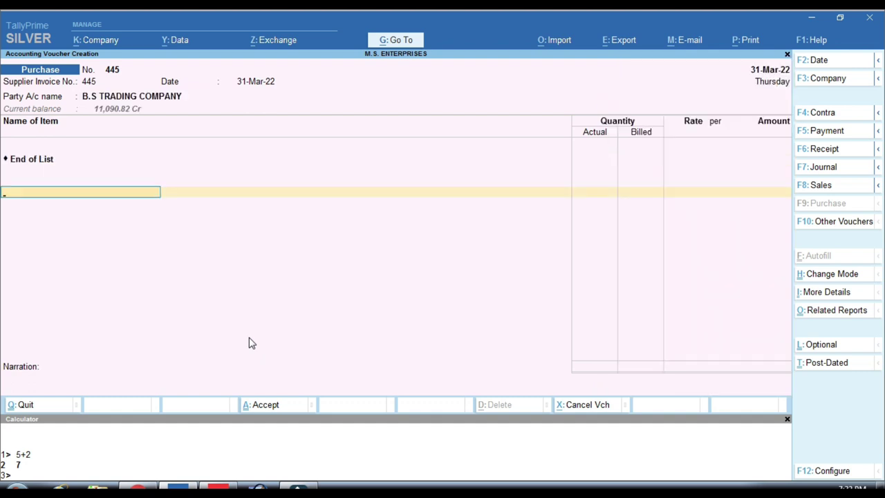
Add the stock item DOLO 650 with location Godowan, new batch number 44, manufacturing date 31-Mar-22 and billed quantity 554 STRIP
key(Down)
key(Down)
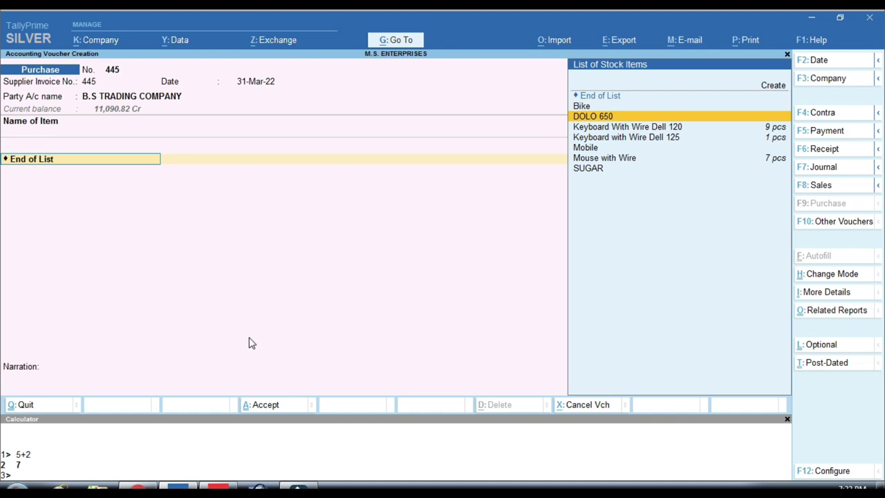
key(Return)
key(Return)
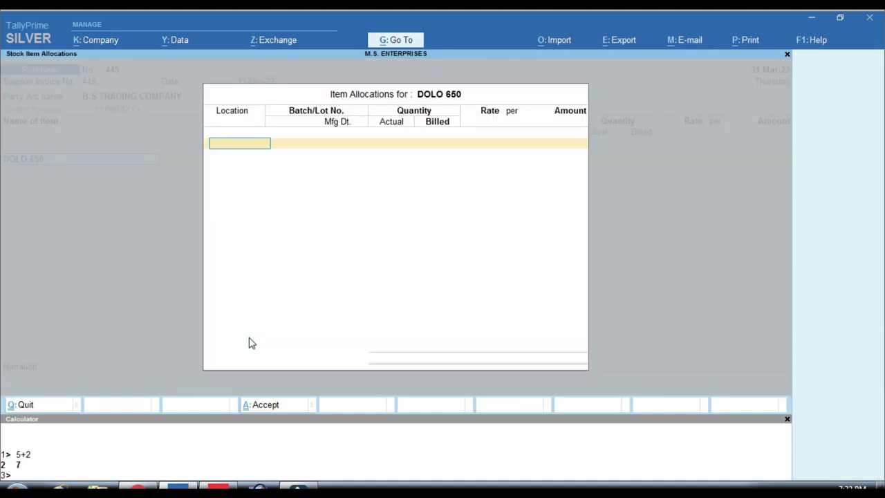
key(Return)
key(Return)
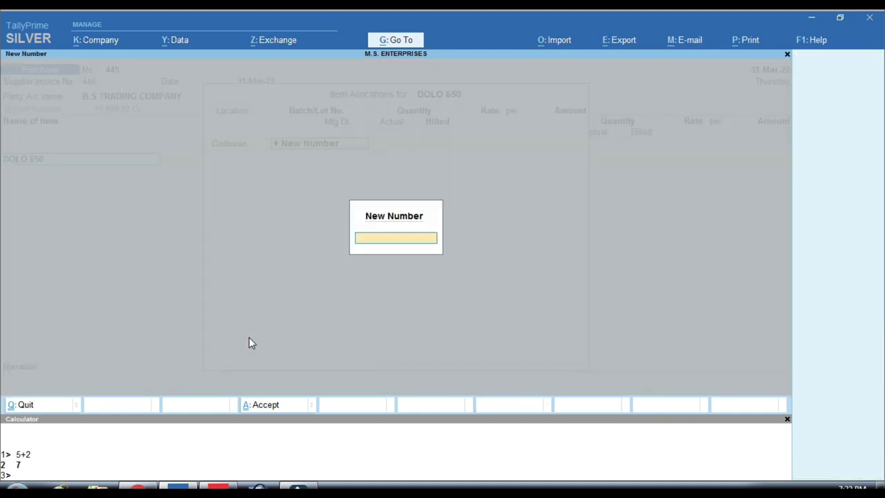
text(44)
key(Return)
key(Return)
key(Return)
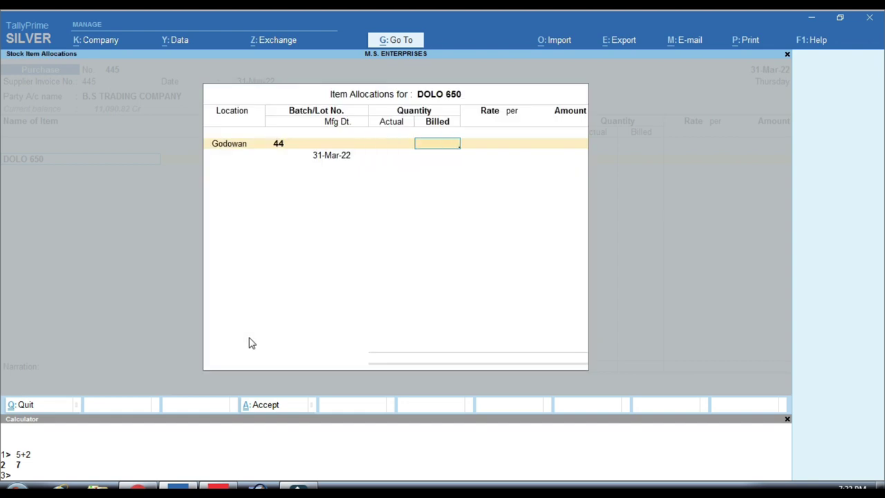
text(554)
key(Return)
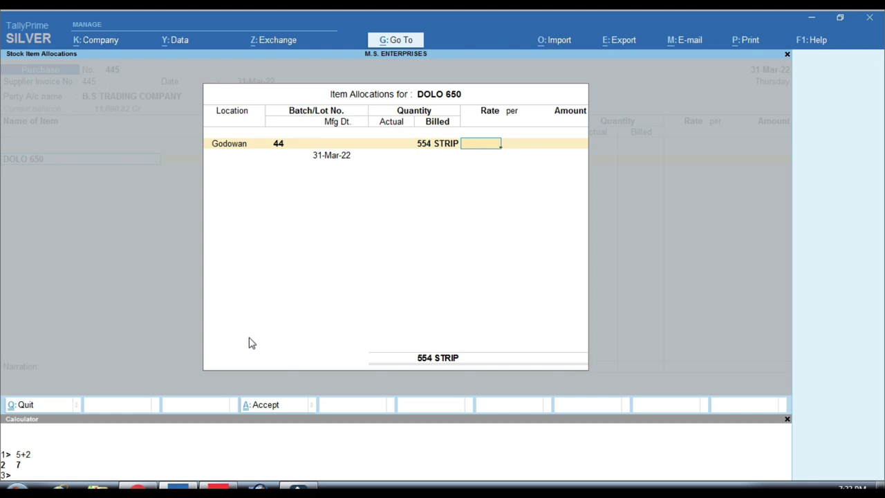
Look up the shortcut for going to the previous input field on the browser help page
key(alt+Tab)
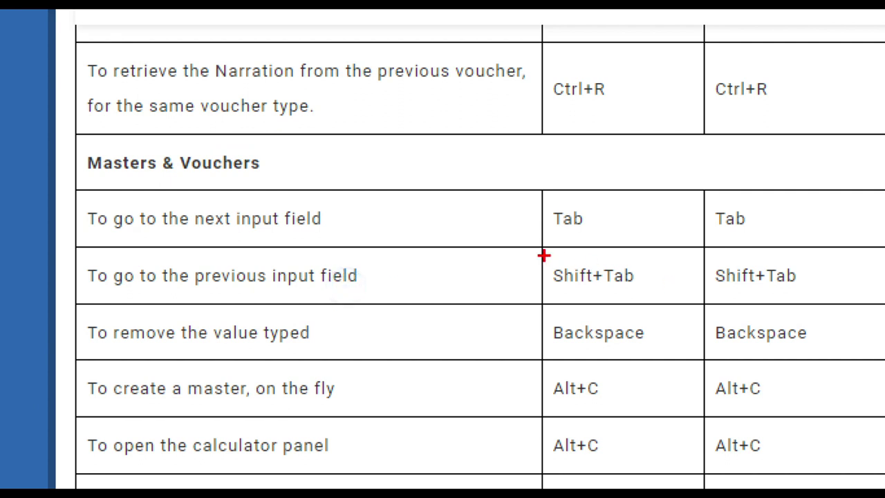
drag(441, 267, 489, 297)
drag(632, 307, 665, 306)
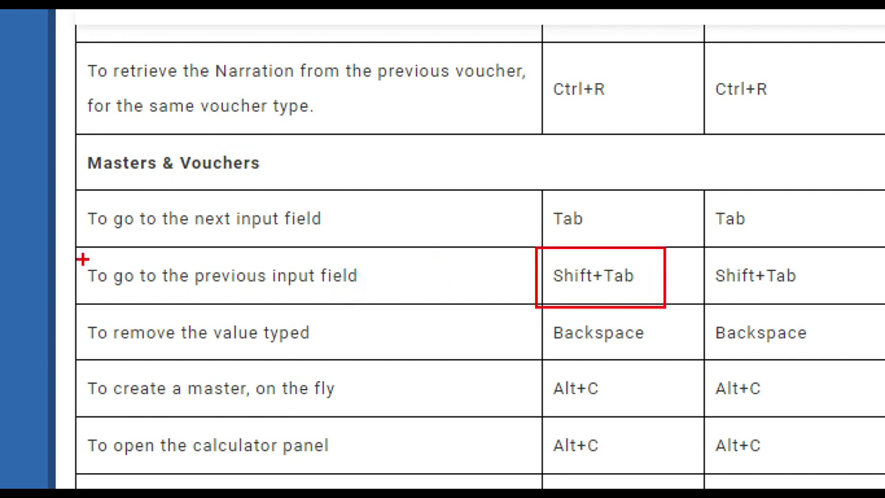